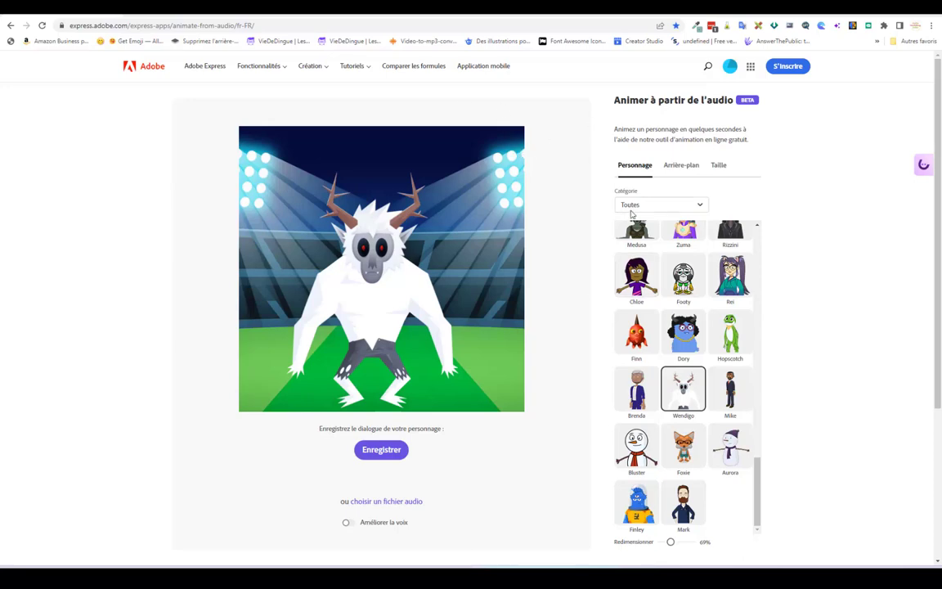
pyautogui.scroll(3, 684, 318)
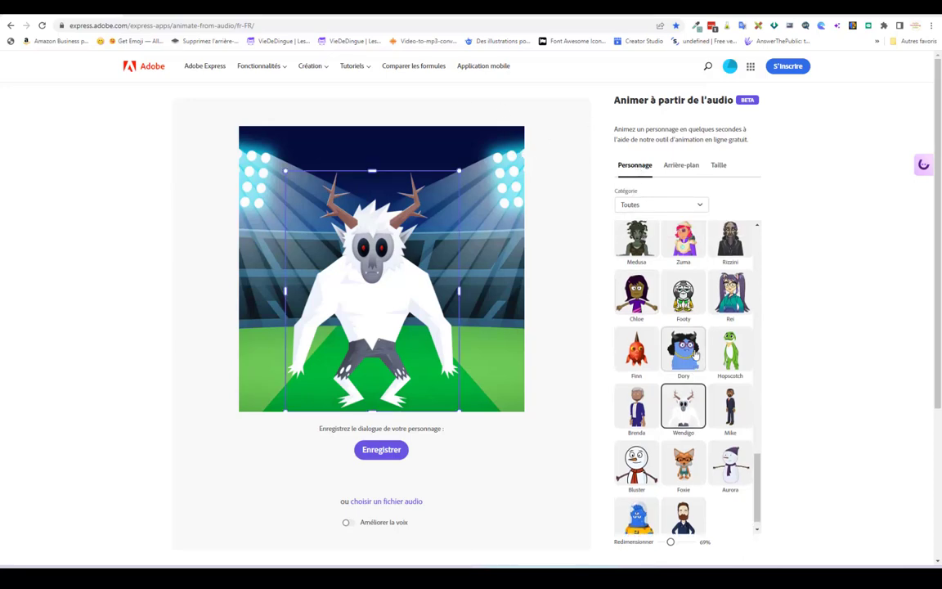
pyautogui.scroll(5, 687, 315)
pyautogui.scroll(4, 693, 309)
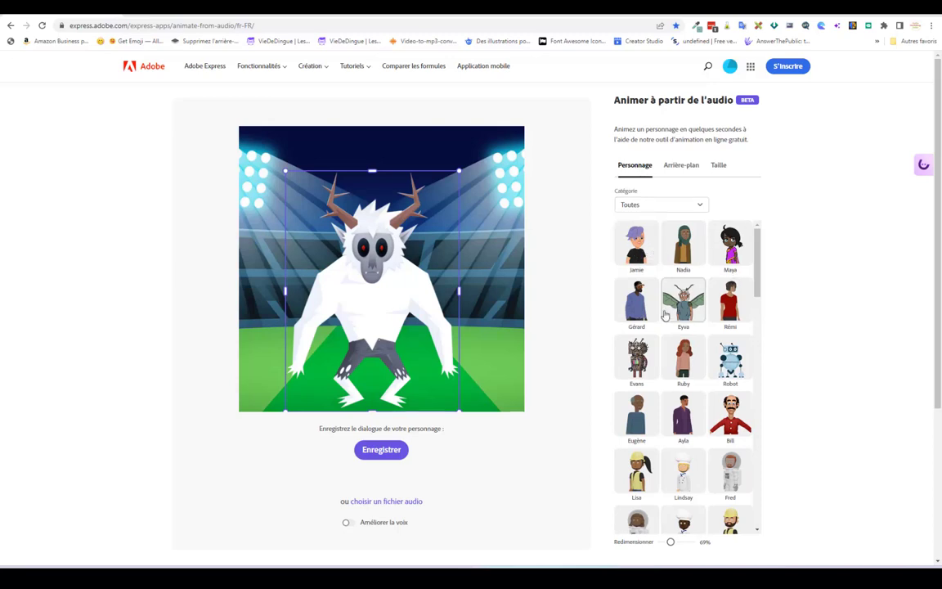
pyautogui.scroll(-3, 661, 322)
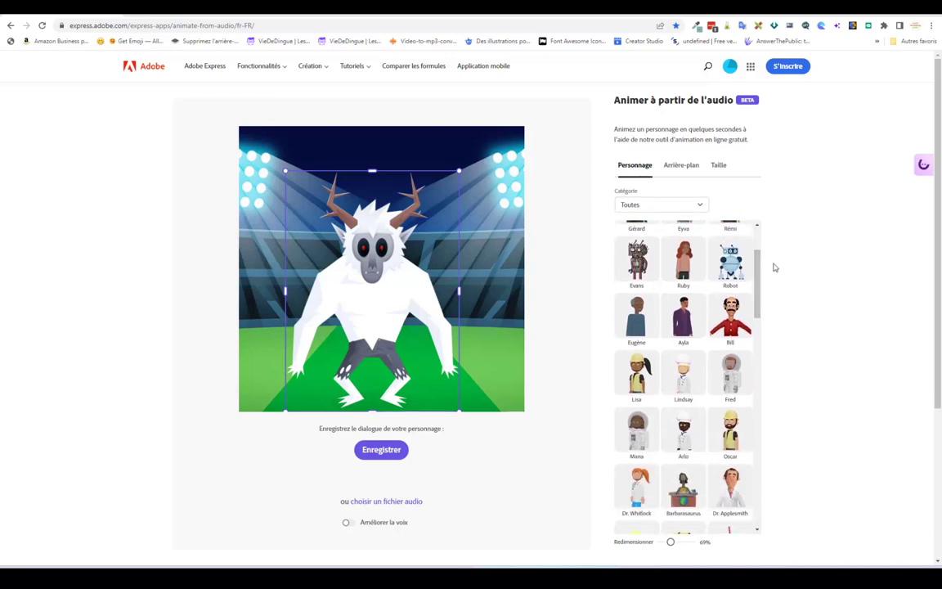
pyautogui.scroll(-2, 724, 255)
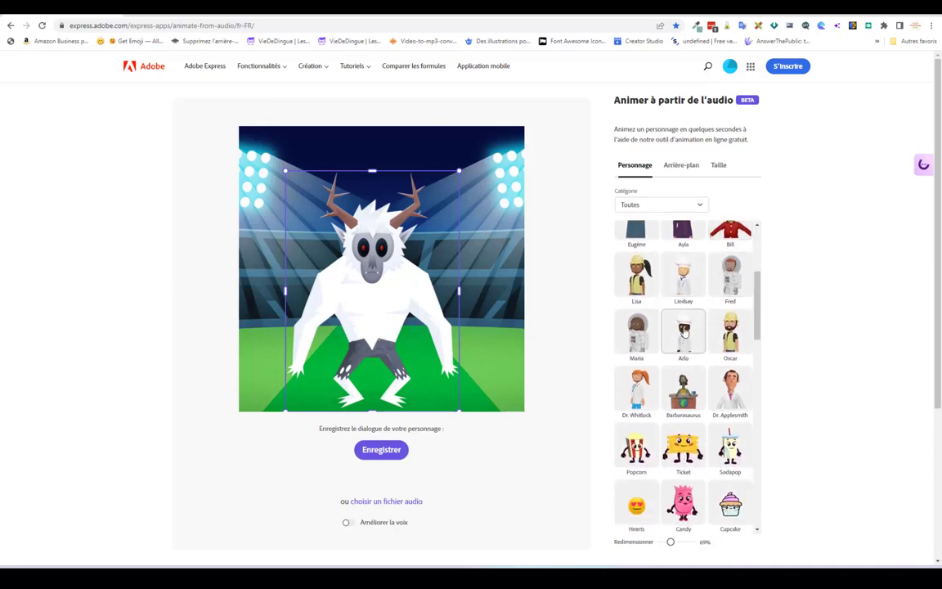
pyautogui.scroll(-2, 683, 330)
pyautogui.scroll(-3, 683, 331)
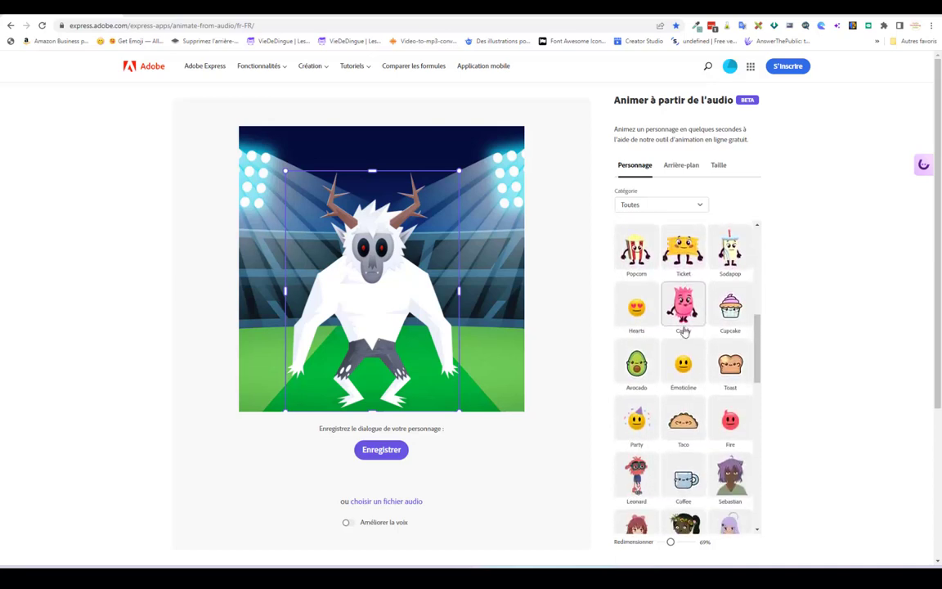
pyautogui.scroll(-1, 683, 331)
pyautogui.scroll(-1, 679, 331)
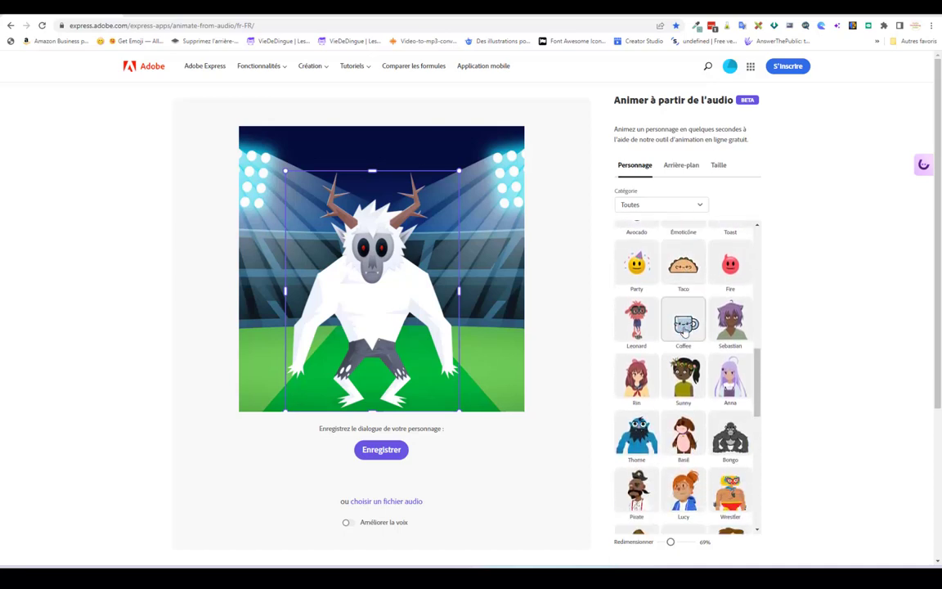
pyautogui.scroll(-1, 676, 331)
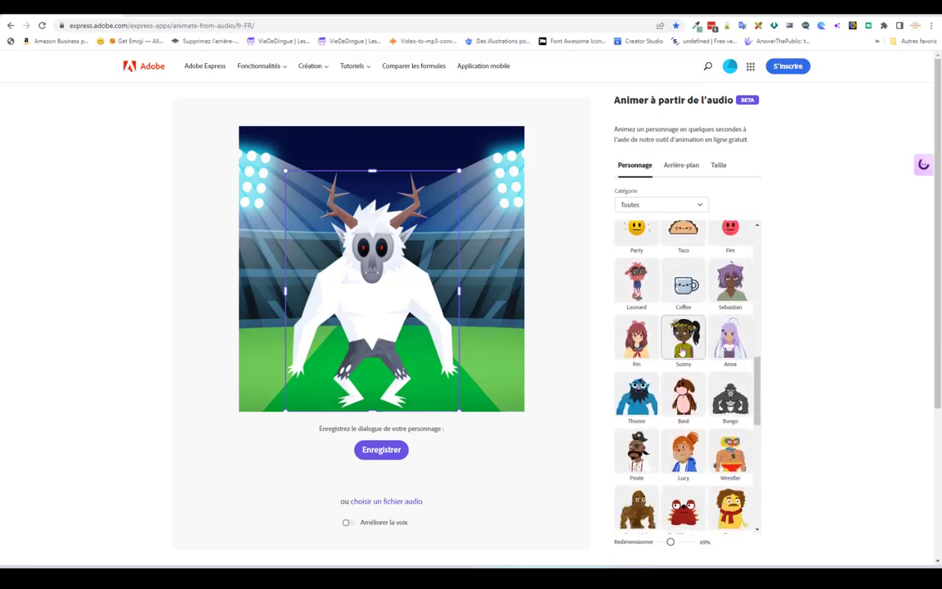
pyautogui.scroll(-1, 677, 360)
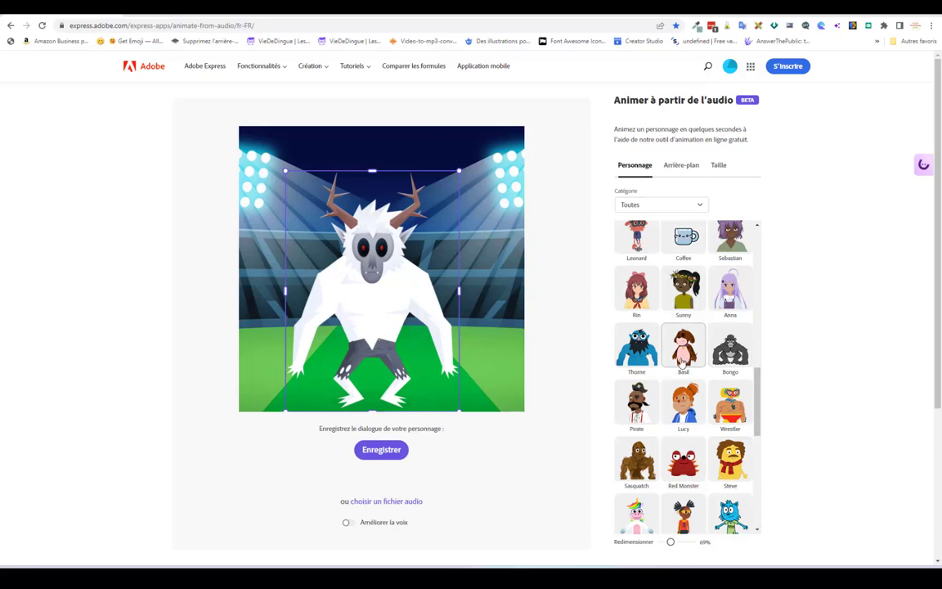
pyautogui.scroll(-2, 679, 363)
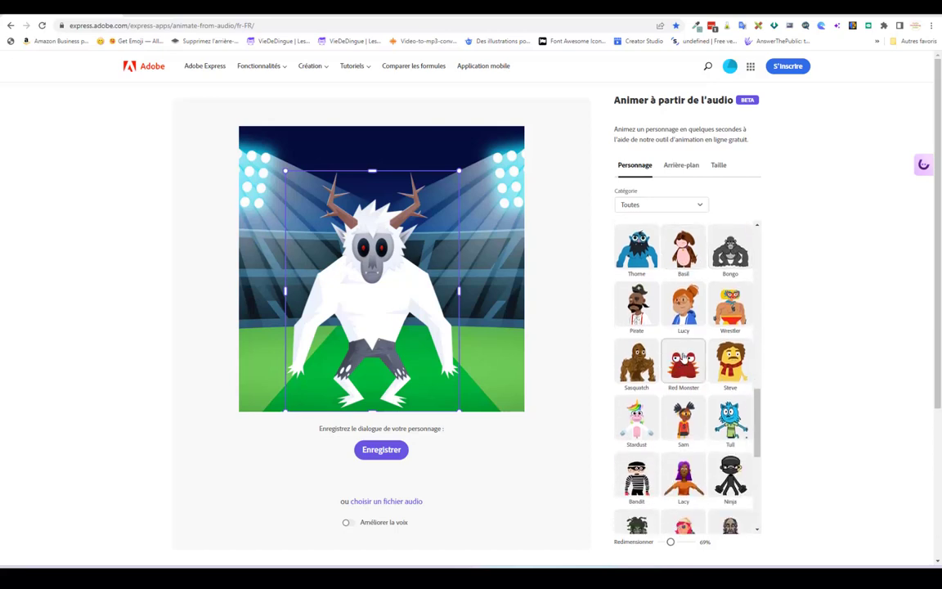
pyautogui.scroll(-1, 683, 359)
pyautogui.scroll(-2, 679, 357)
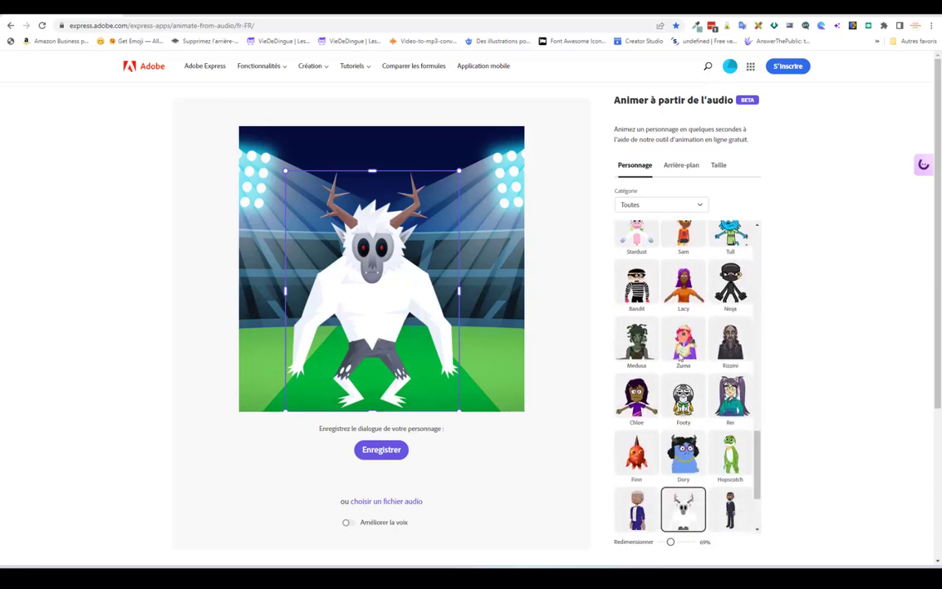
pyautogui.scroll(-2, 683, 356)
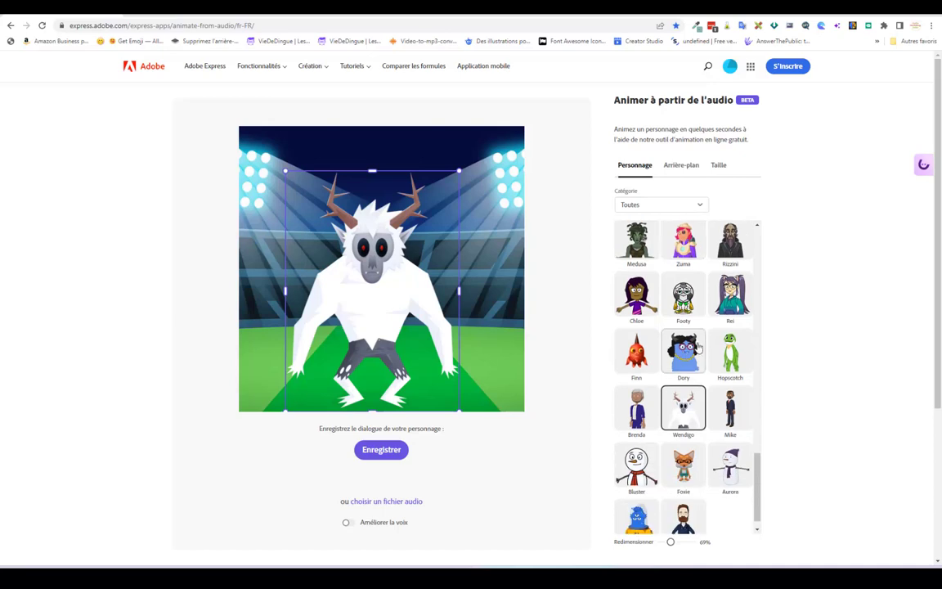
# Switch the animated character to Footy and resize it from 69% to 93% on the stadium
pyautogui.click(682, 292)
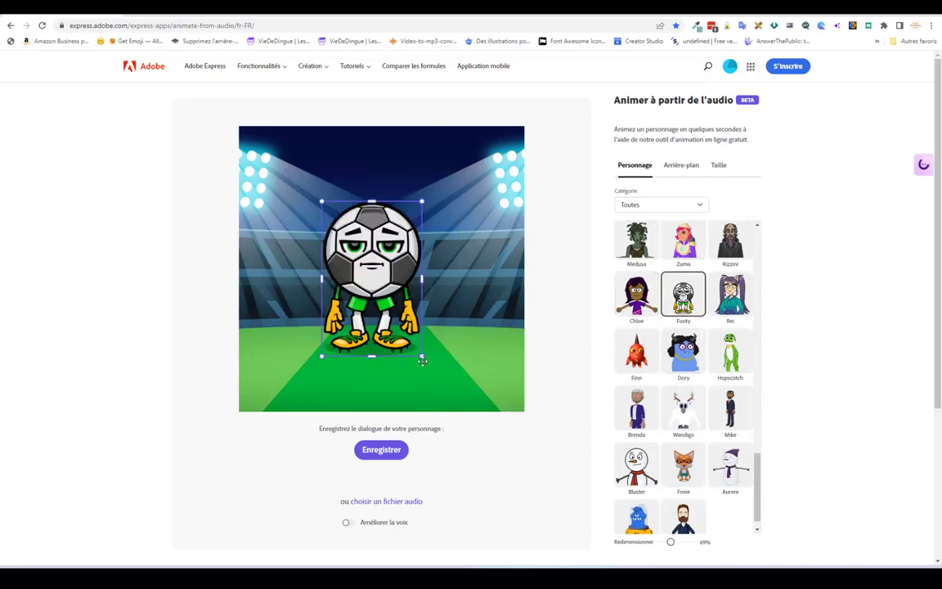
pyautogui.moveTo(425, 357); pyautogui.dragTo(450, 398)
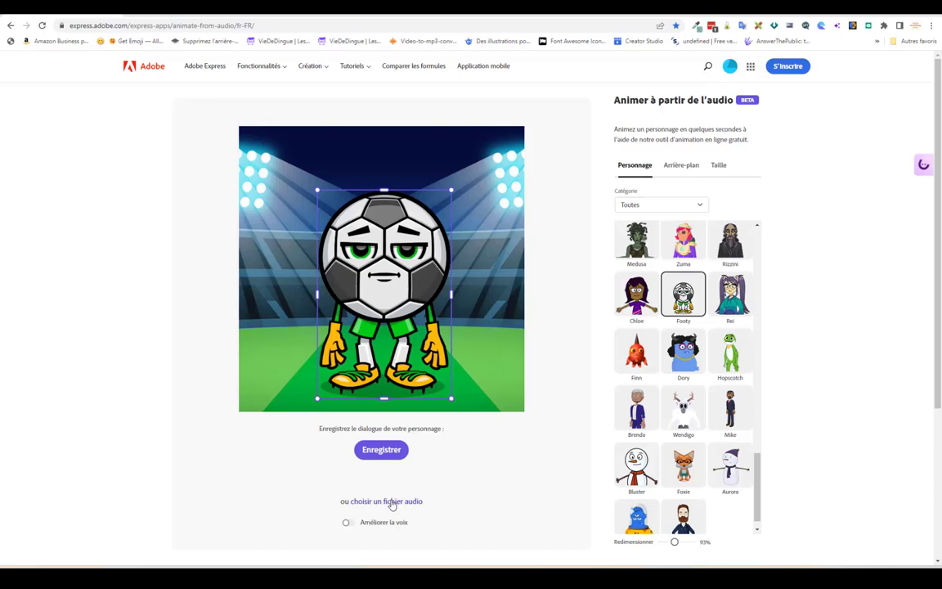
# Load Unknown_2023.04.12_08.31.mp3 from the desktop as Footy's lip-sync dialogue audio
pyautogui.click(392, 501)
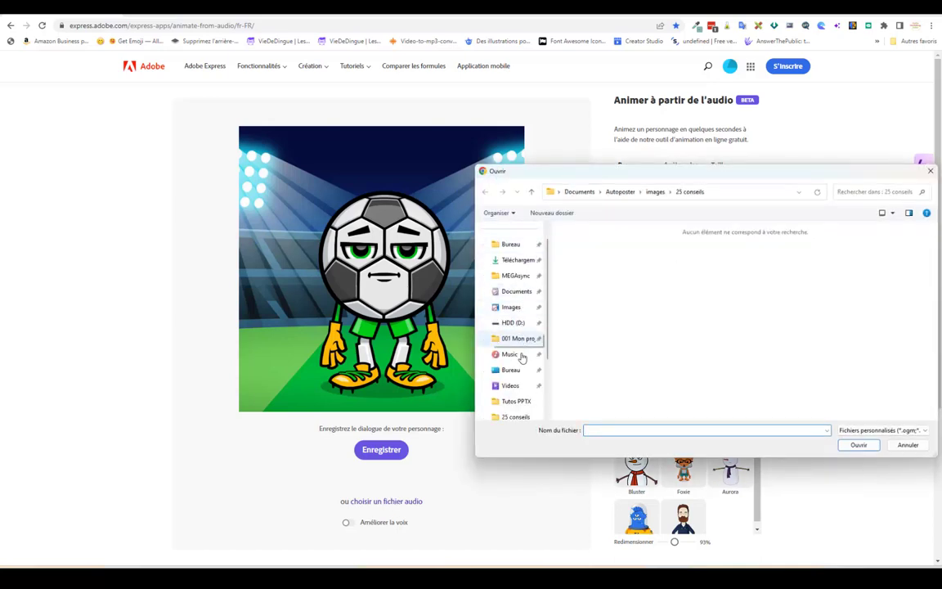
pyautogui.click(510, 370)
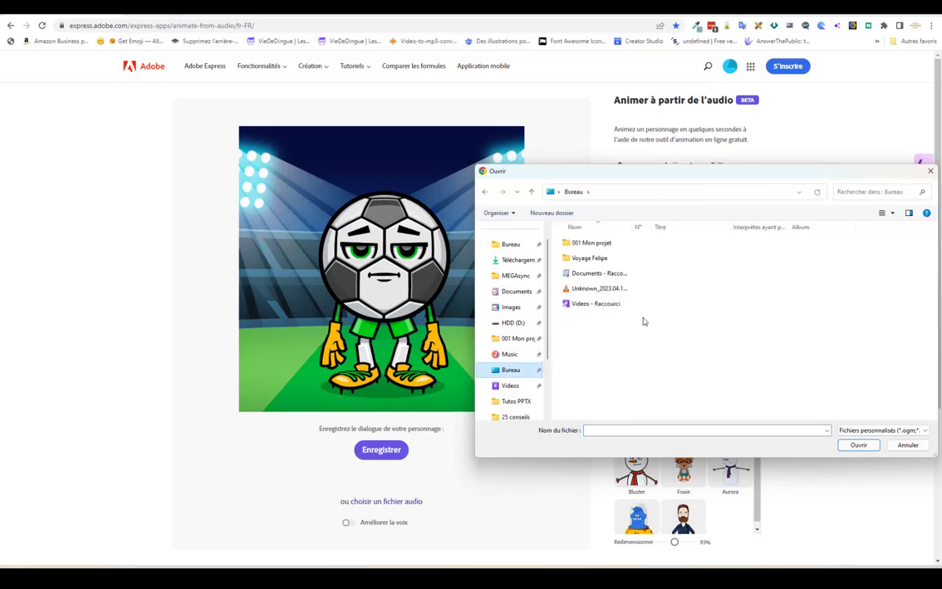
pyautogui.click(599, 288)
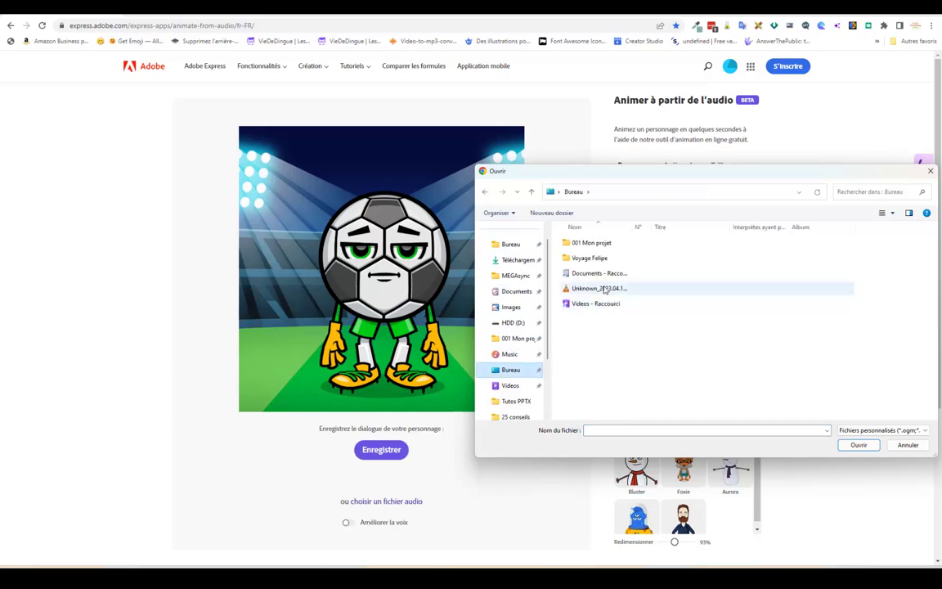
pyautogui.click(858, 446)
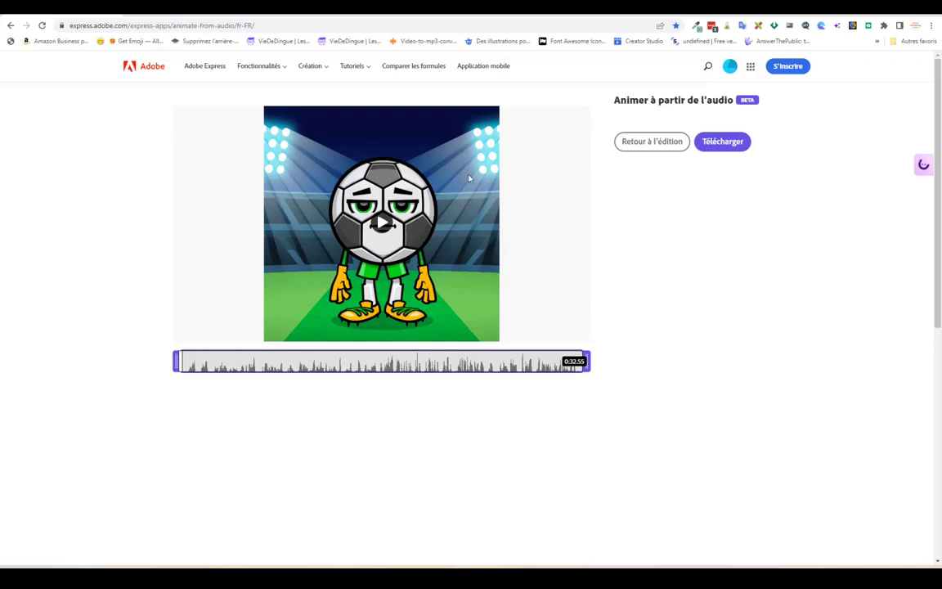
# Play the lip-synced Footy preview, then download it as an MP4
pyautogui.click(369, 226)
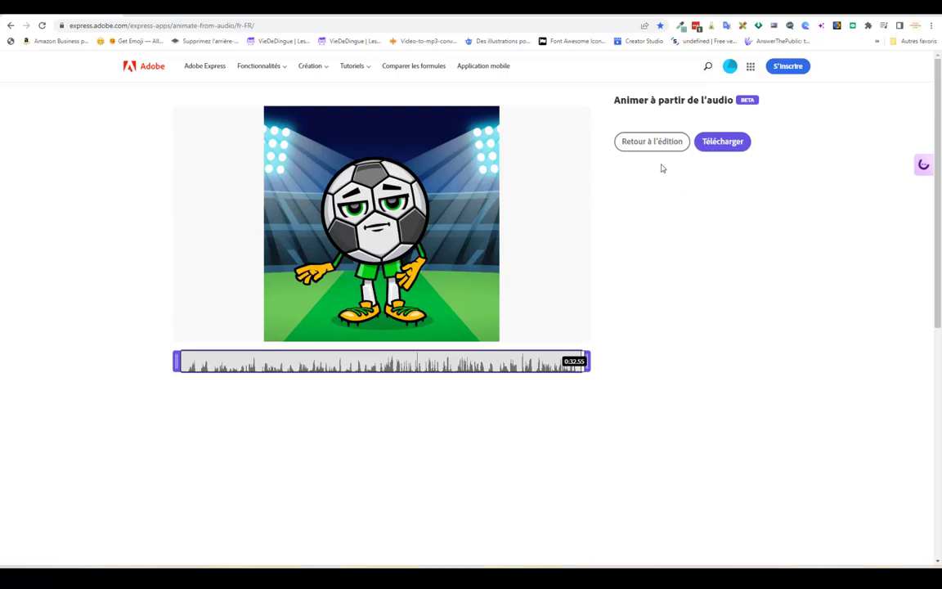
pyautogui.click(724, 143)
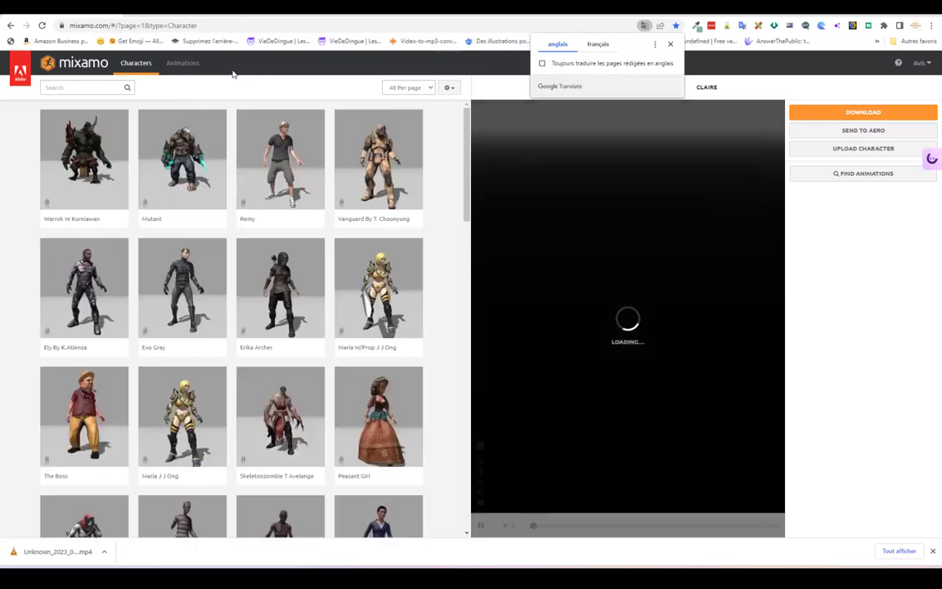
# Dismiss the page translation offer and browse through Mixamo's Characters grid
pyautogui.click(670, 45)
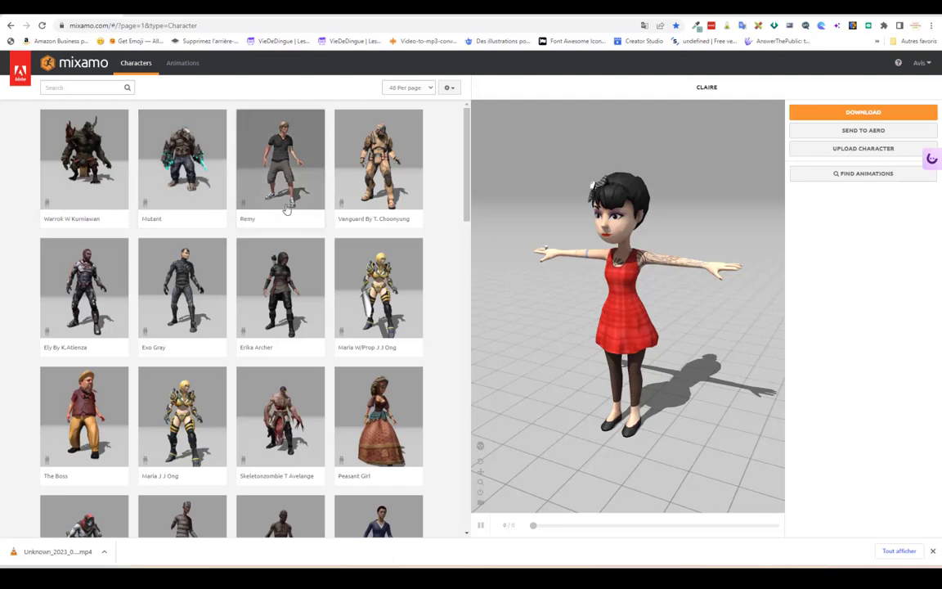
pyautogui.scroll(-2, 285, 204)
pyautogui.scroll(-1, 284, 205)
pyautogui.scroll(-1, 245, 229)
pyautogui.scroll(-5, 91, 292)
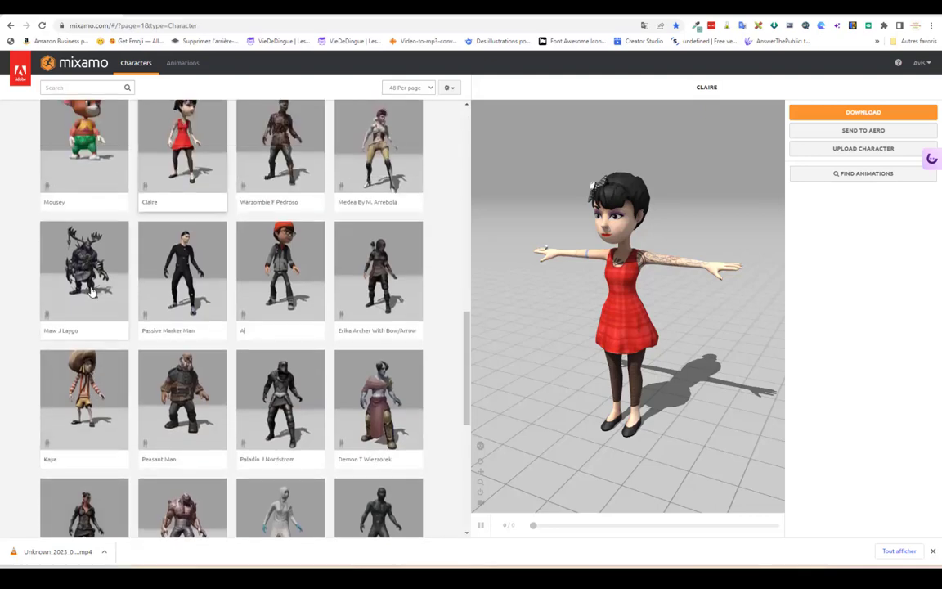
pyautogui.scroll(3, 91, 292)
pyautogui.scroll(2, 110, 262)
pyautogui.scroll(2, 109, 257)
pyautogui.scroll(2, 115, 252)
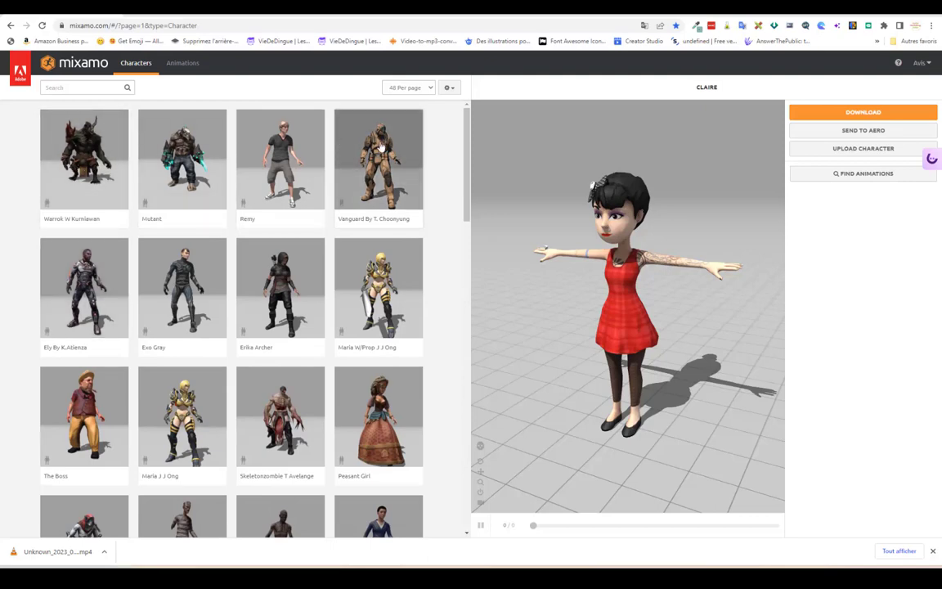
# Find Ty on page 3 of the Characters grid and confirm replacing Claire with him
pyautogui.scroll(-1, 102, 282)
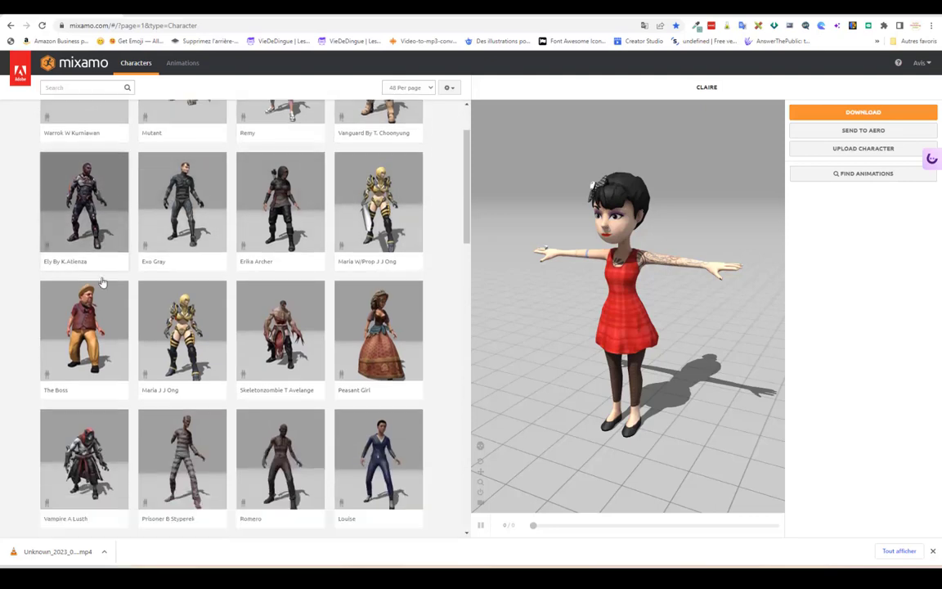
pyautogui.scroll(-1, 102, 282)
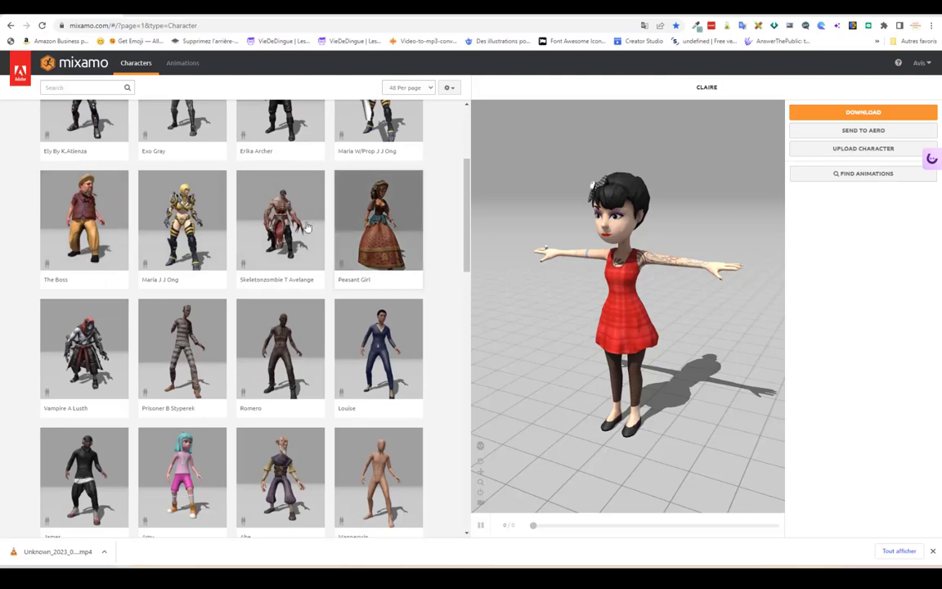
pyautogui.scroll(-1, 282, 245)
pyautogui.scroll(-1, 284, 250)
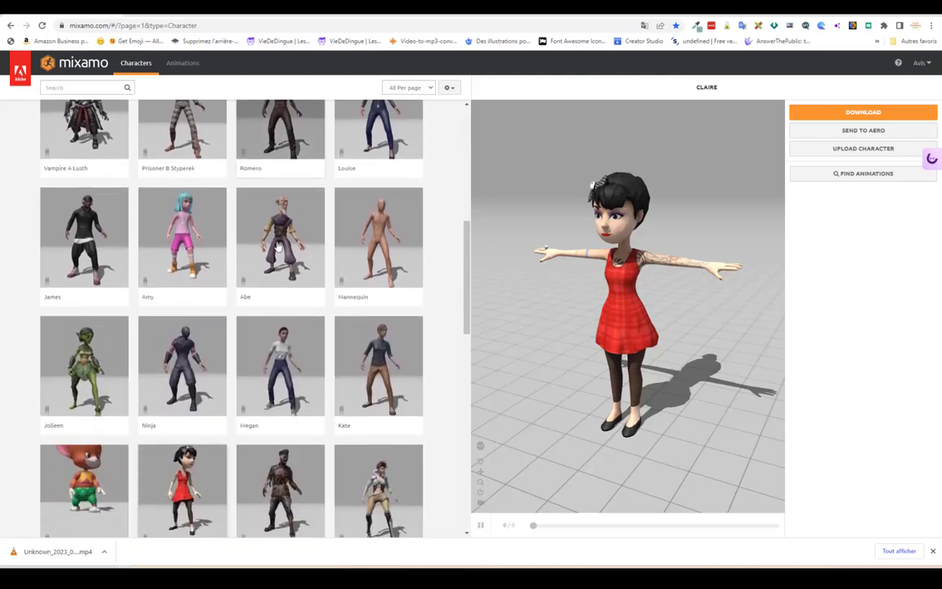
pyautogui.scroll(-1, 278, 247)
pyautogui.scroll(-1, 278, 245)
pyautogui.scroll(-1, 240, 246)
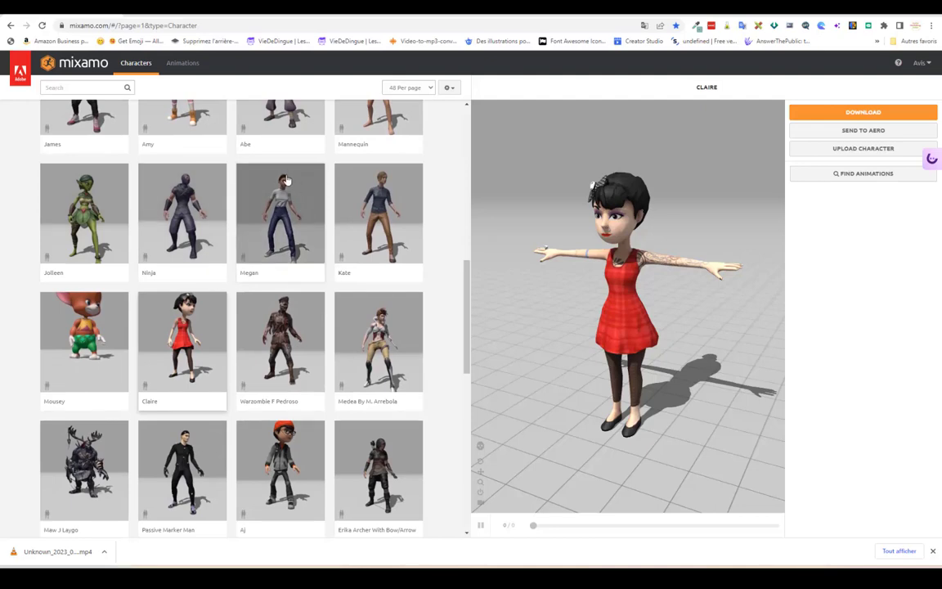
pyautogui.click(81, 175)
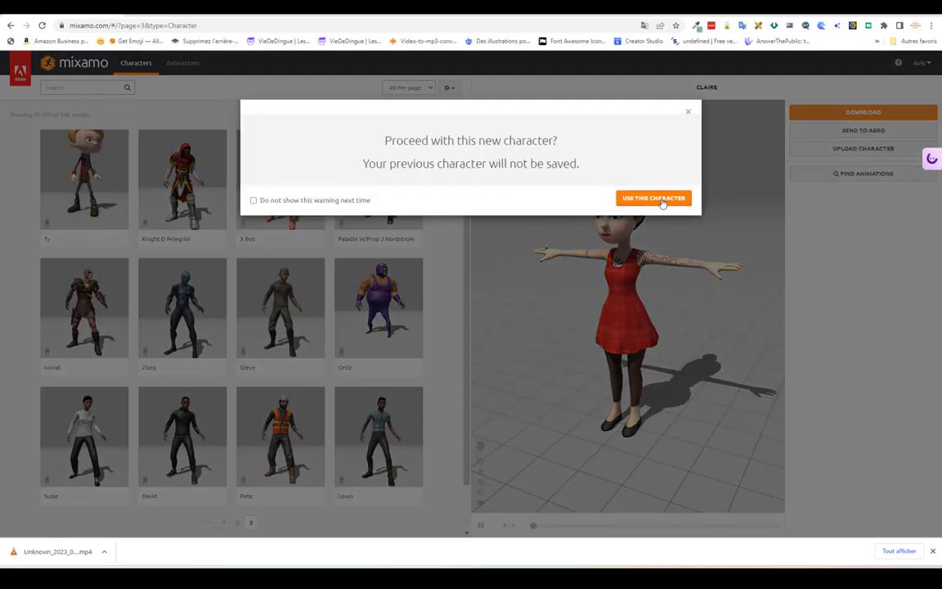
pyautogui.click(659, 199)
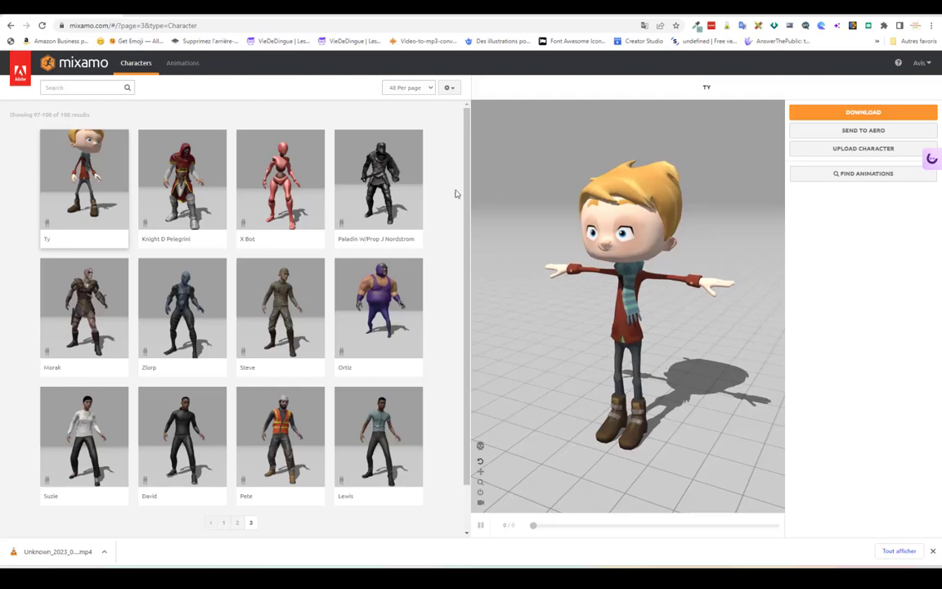
# Open Ty's Animations library and browse the animation grid
pyautogui.click(181, 64)
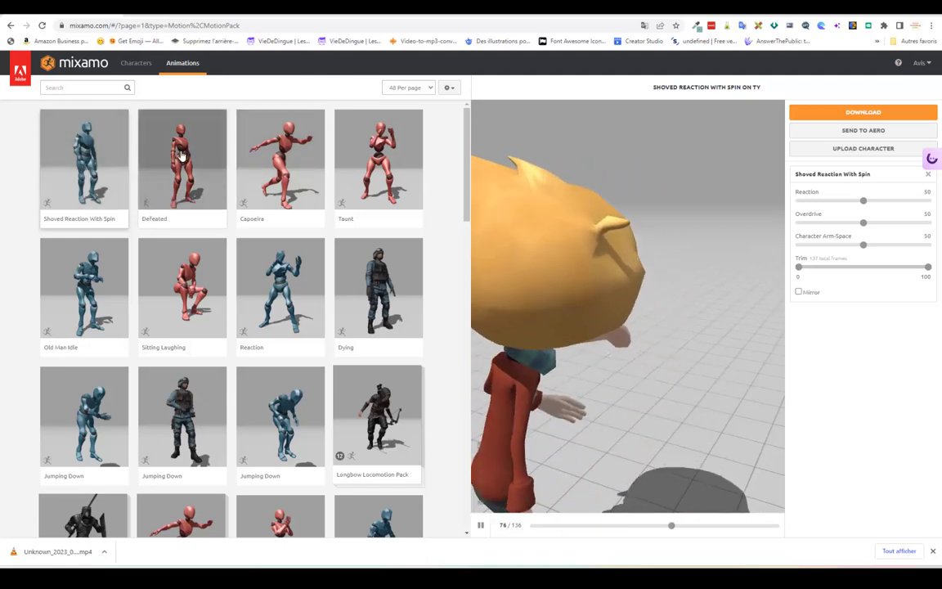
pyautogui.scroll(-2, 296, 221)
pyautogui.scroll(-5, 296, 221)
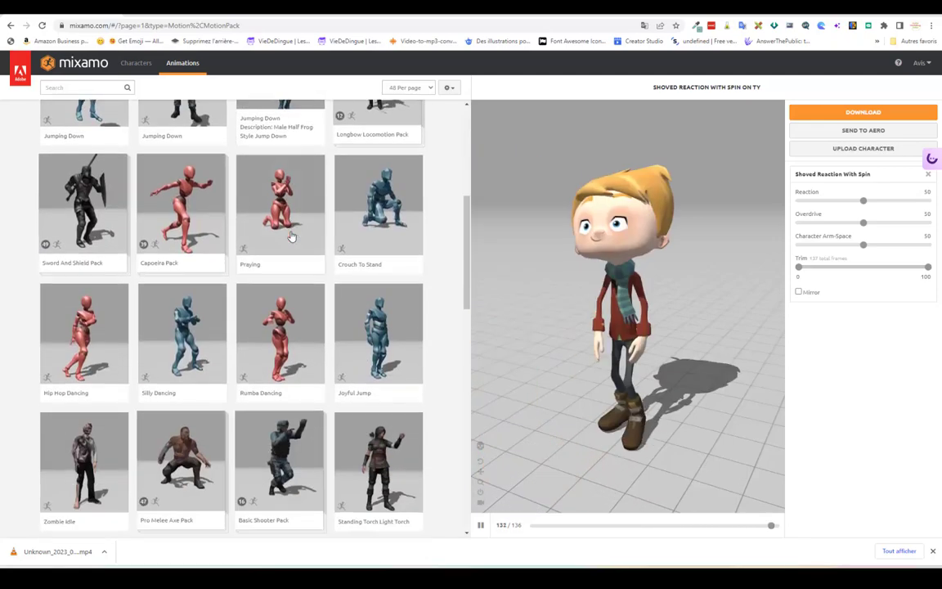
pyautogui.scroll(-5, 294, 229)
pyautogui.scroll(-3, 290, 236)
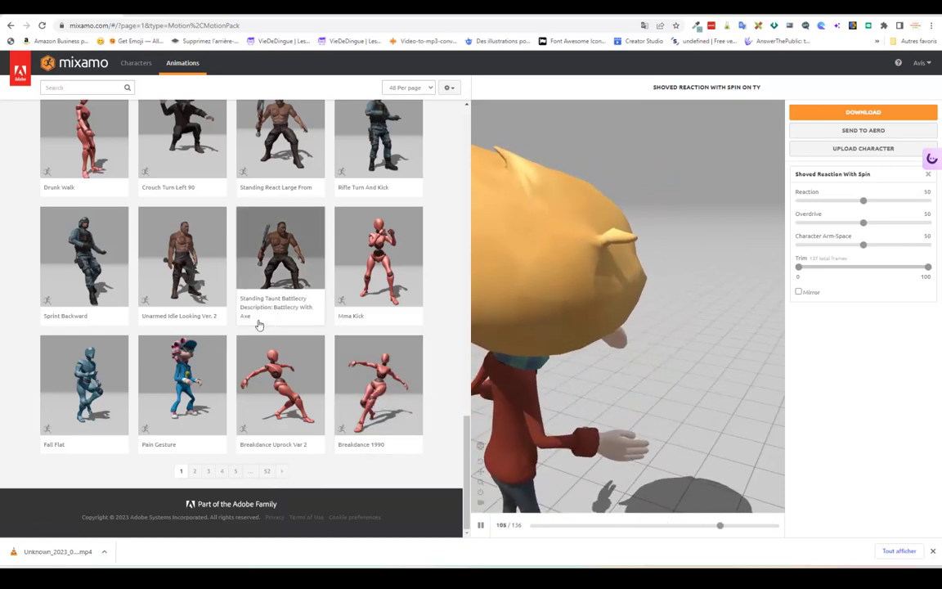
pyautogui.scroll(3, 144, 328)
pyautogui.scroll(1, 146, 329)
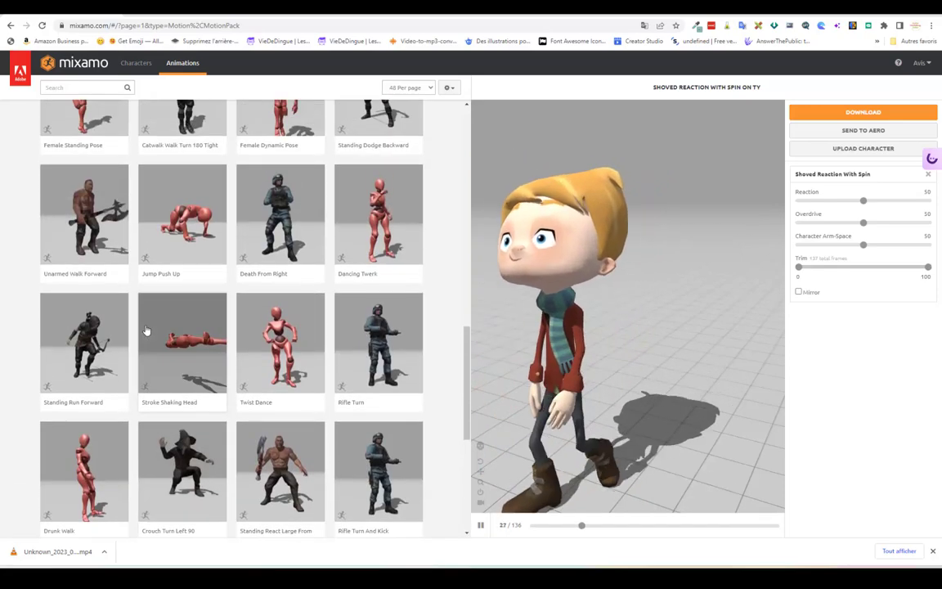
pyautogui.scroll(3, 125, 217)
pyautogui.scroll(3, 98, 163)
pyautogui.scroll(2, 68, 107)
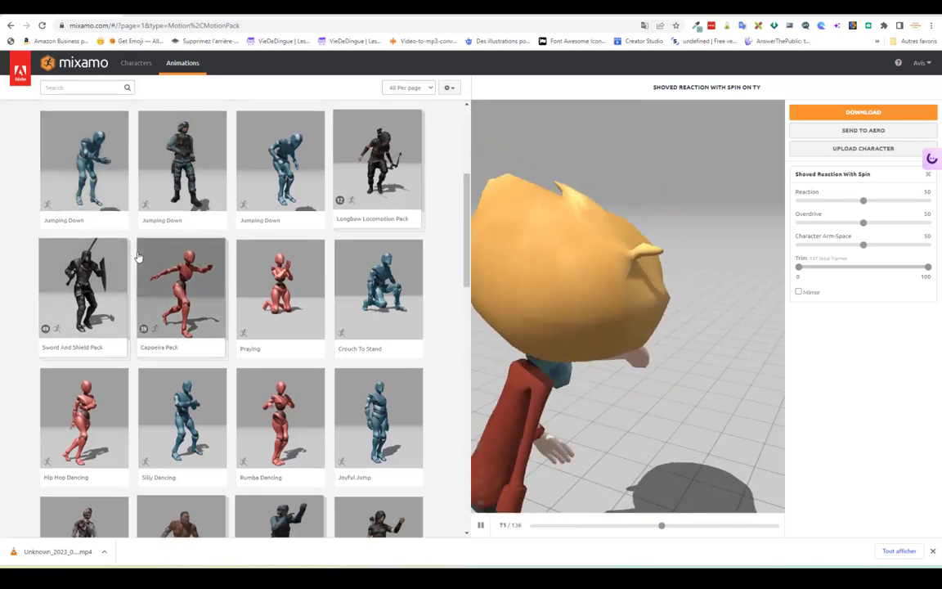
pyautogui.scroll(2, 135, 252)
pyautogui.scroll(2, 137, 253)
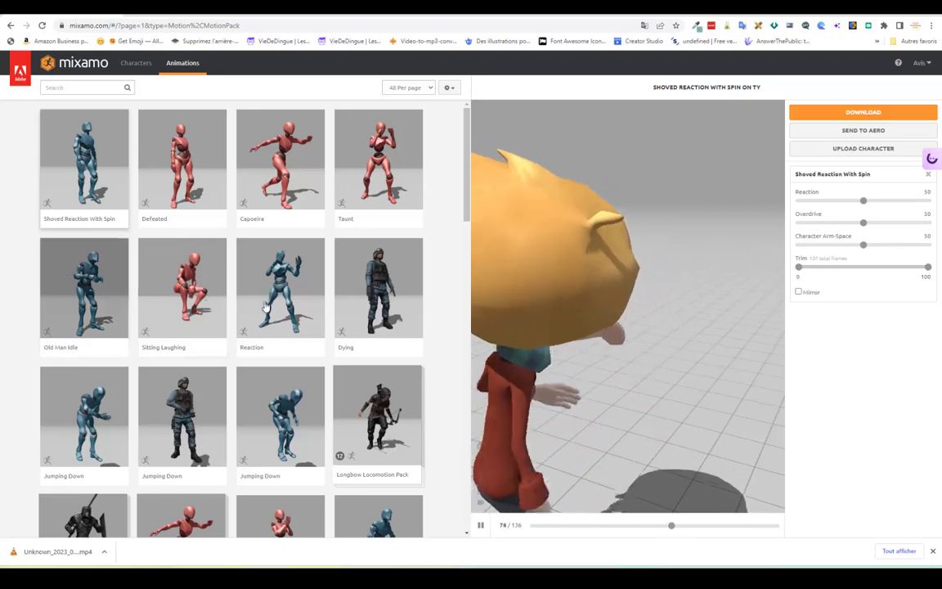
# Settle on Shoved Reaction With Spin and reset the preview camera to its default framing
pyautogui.scroll(-2, 225, 305)
pyautogui.scroll(-2, 226, 305)
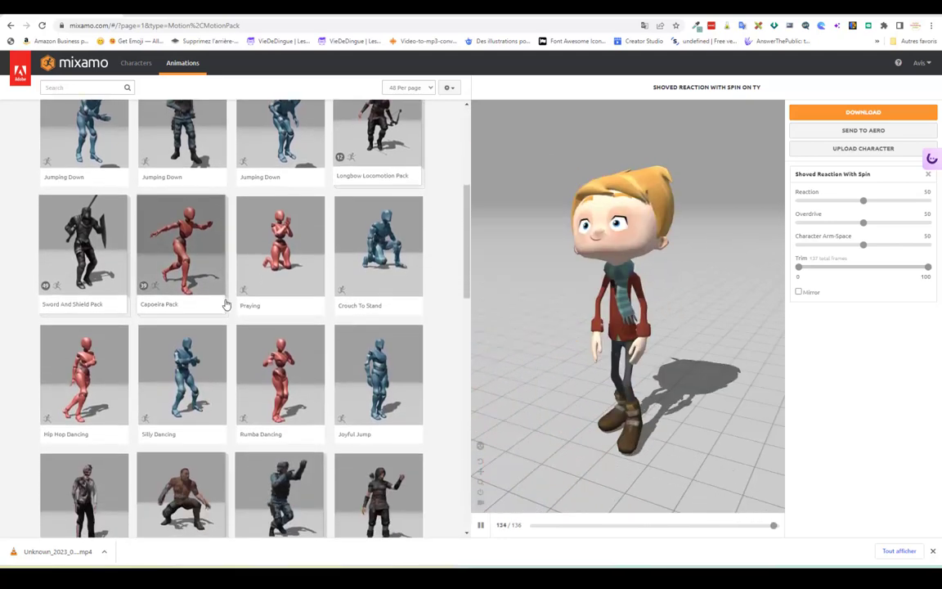
pyautogui.scroll(-2, 226, 305)
pyautogui.scroll(-1, 226, 305)
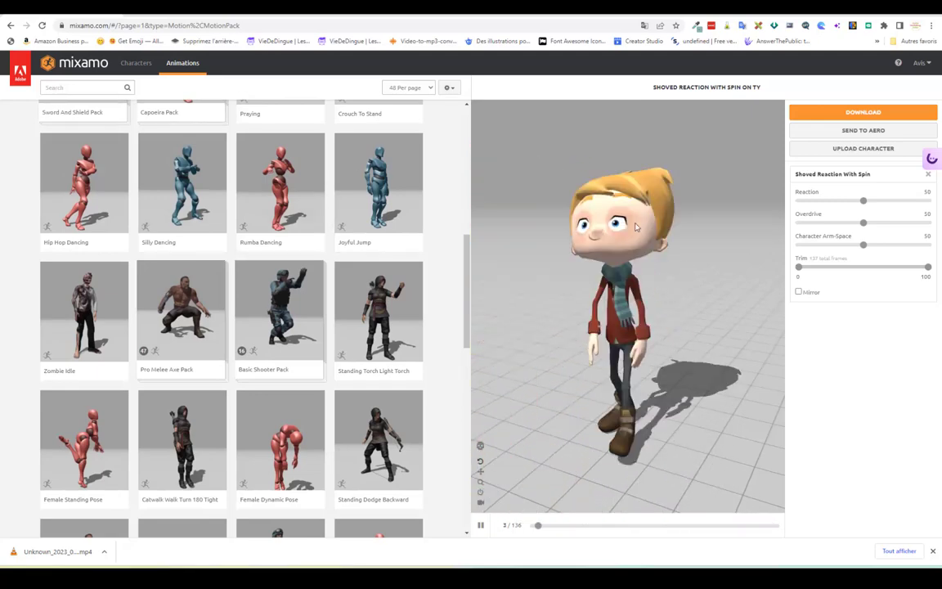
pyautogui.scroll(2, 645, 210)
pyautogui.scroll(2, 646, 211)
pyautogui.scroll(3, 645, 210)
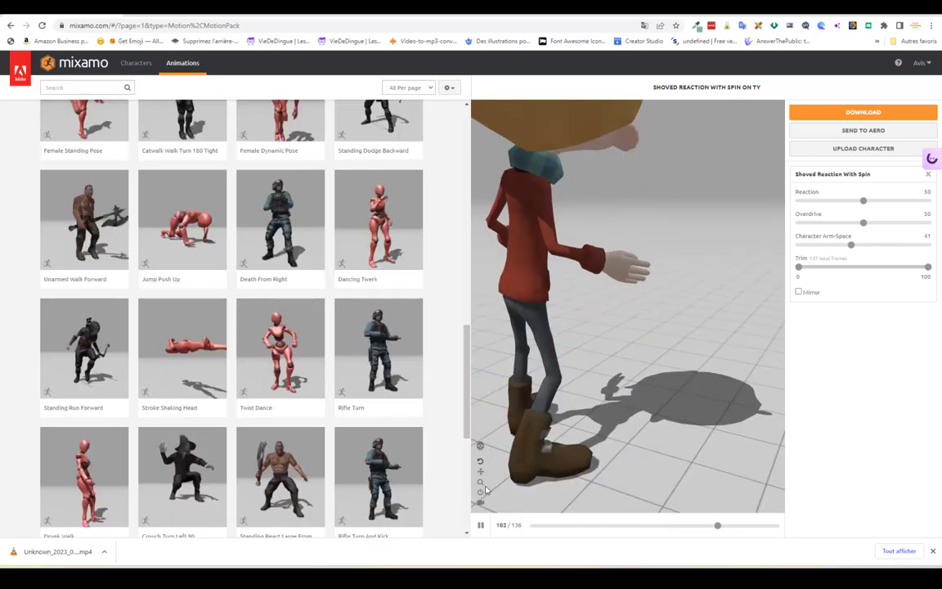
pyautogui.scroll(-3, 494, 484)
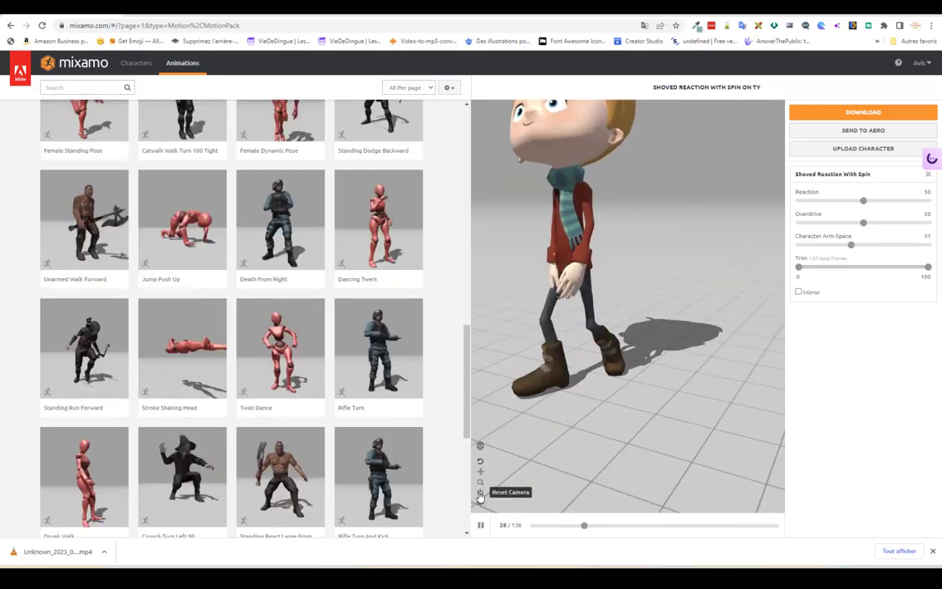
pyautogui.click(480, 491)
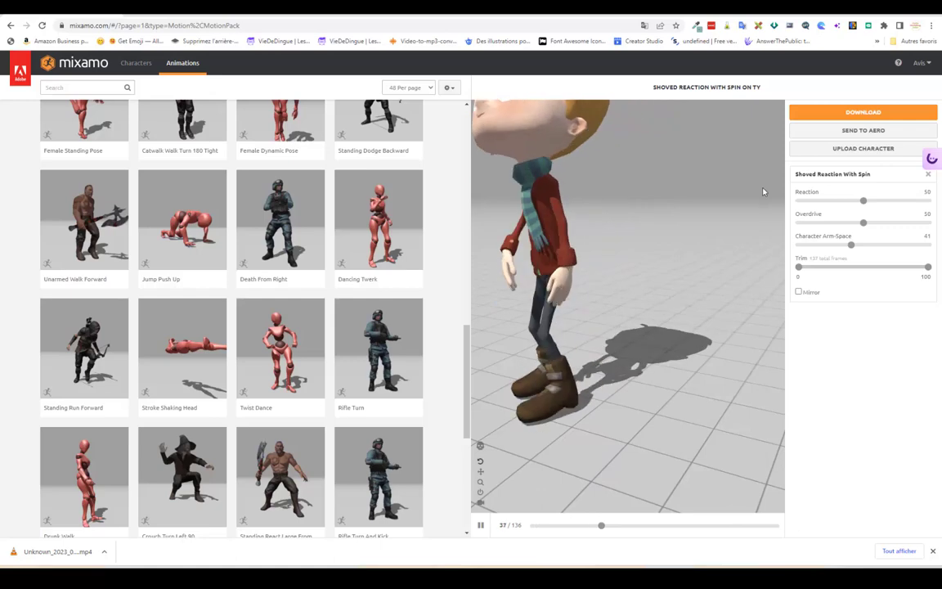
# Download the animation as FBX 7.4 with skin, 60 fps and no keyframe reduction
pyautogui.click(868, 115)
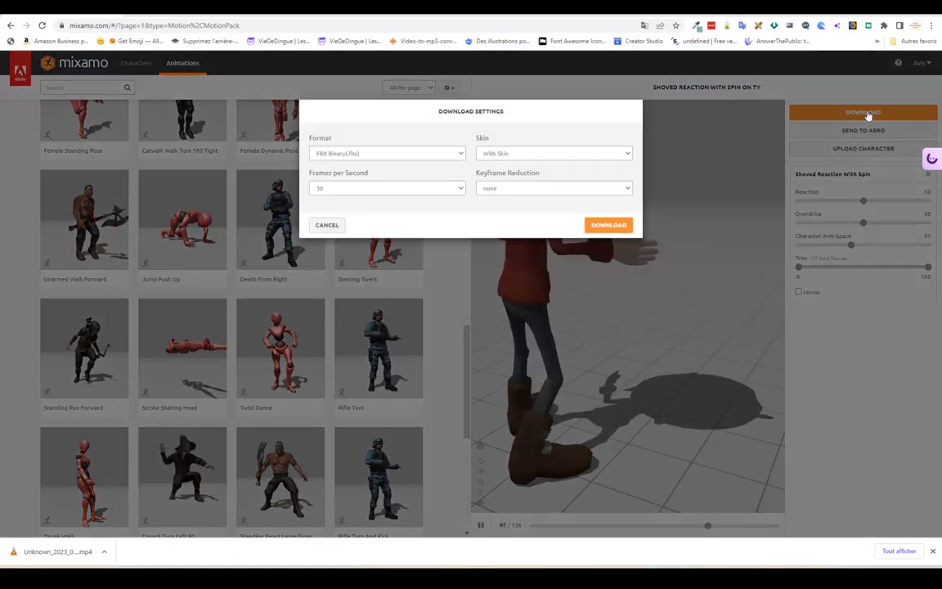
pyautogui.click(338, 189)
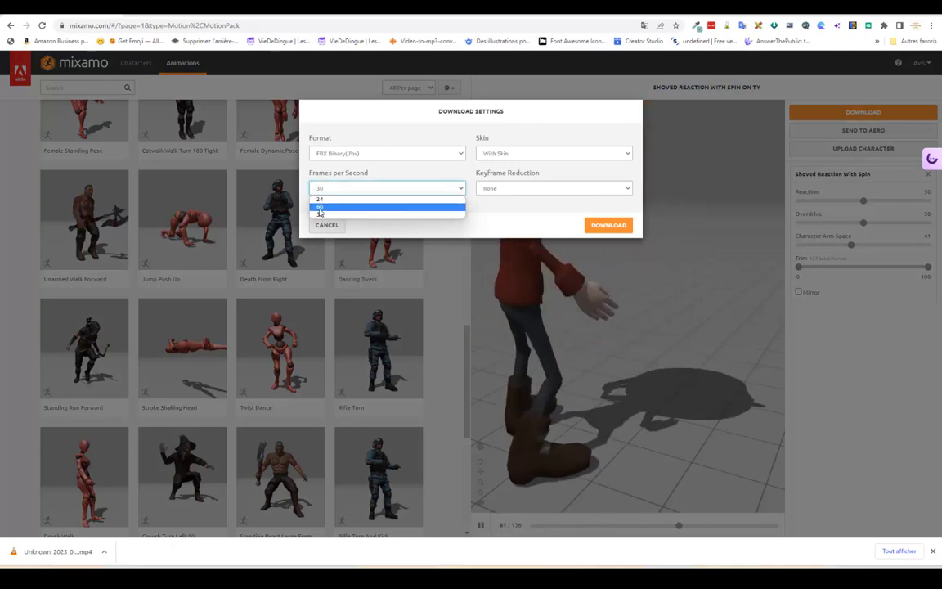
pyautogui.click(320, 208)
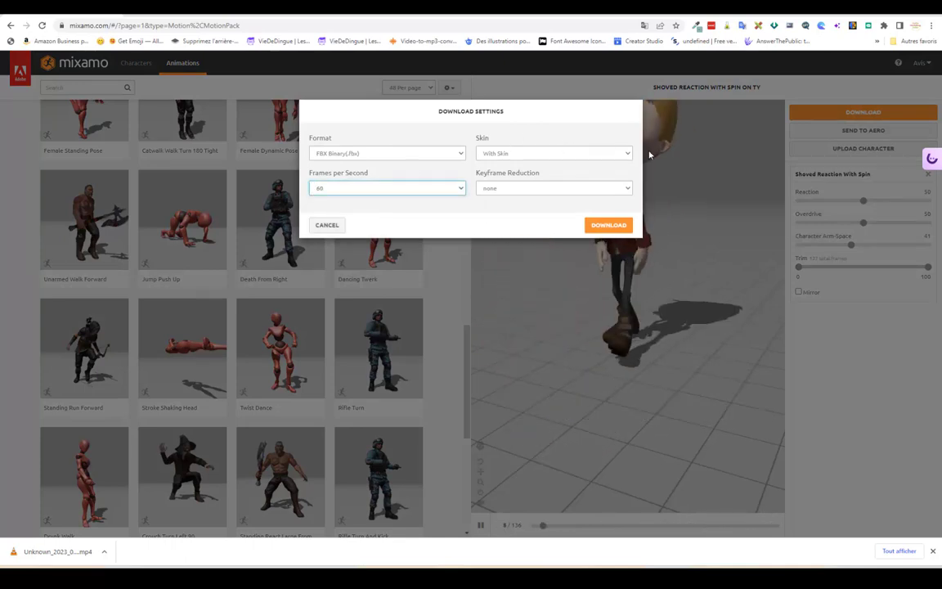
pyautogui.click(628, 154)
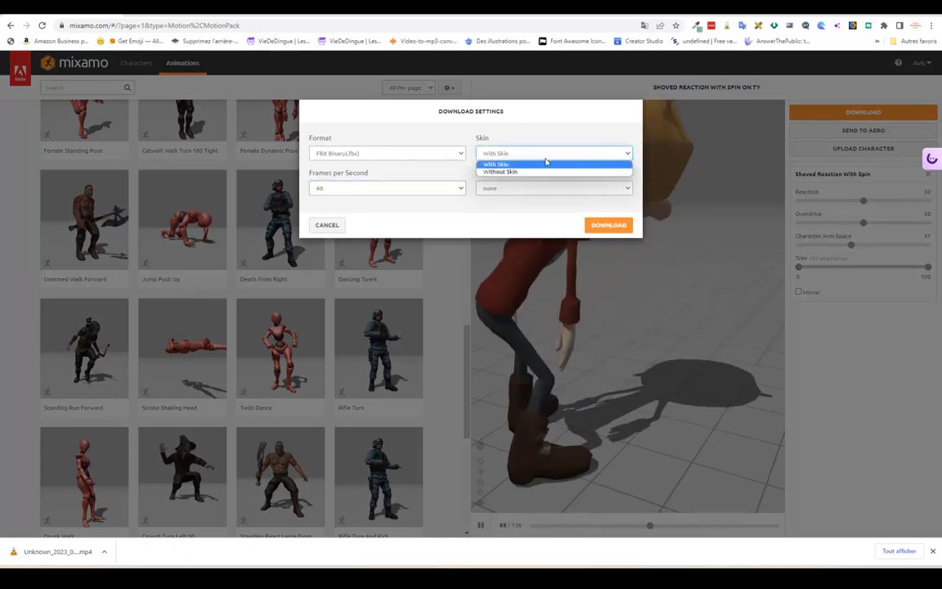
pyautogui.click(512, 166)
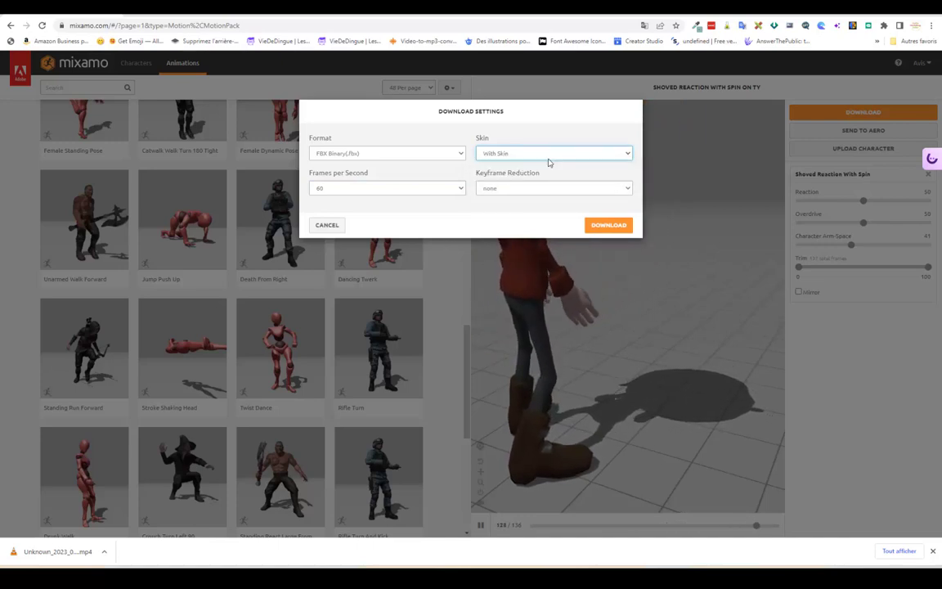
pyautogui.click(520, 189)
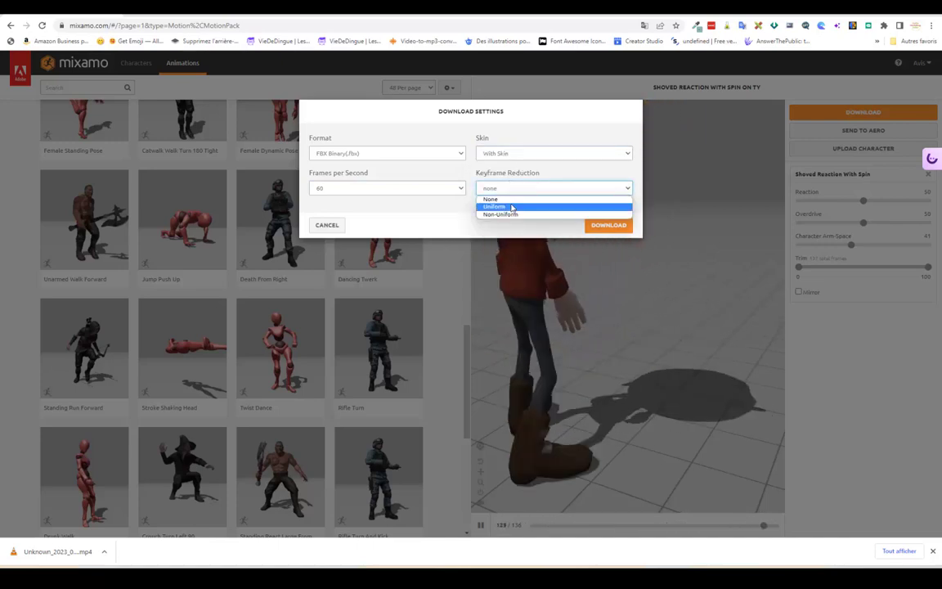
pyautogui.click(397, 217)
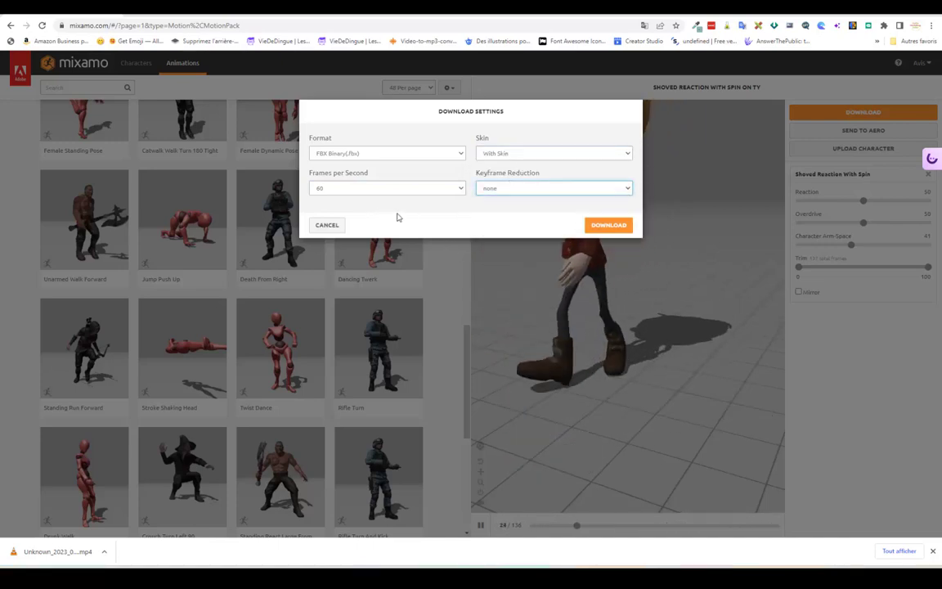
pyautogui.click(461, 154)
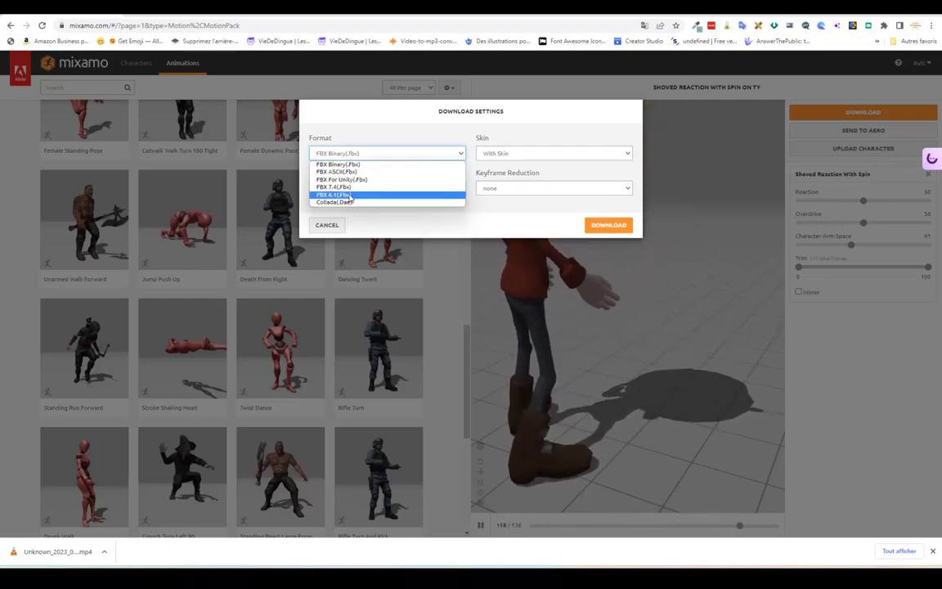
pyautogui.click(325, 188)
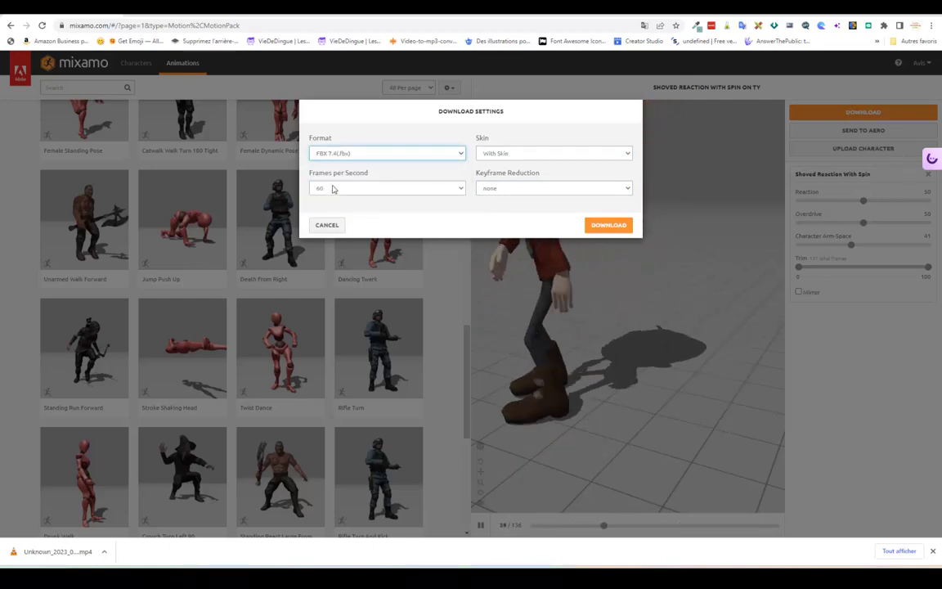
pyautogui.click(606, 225)
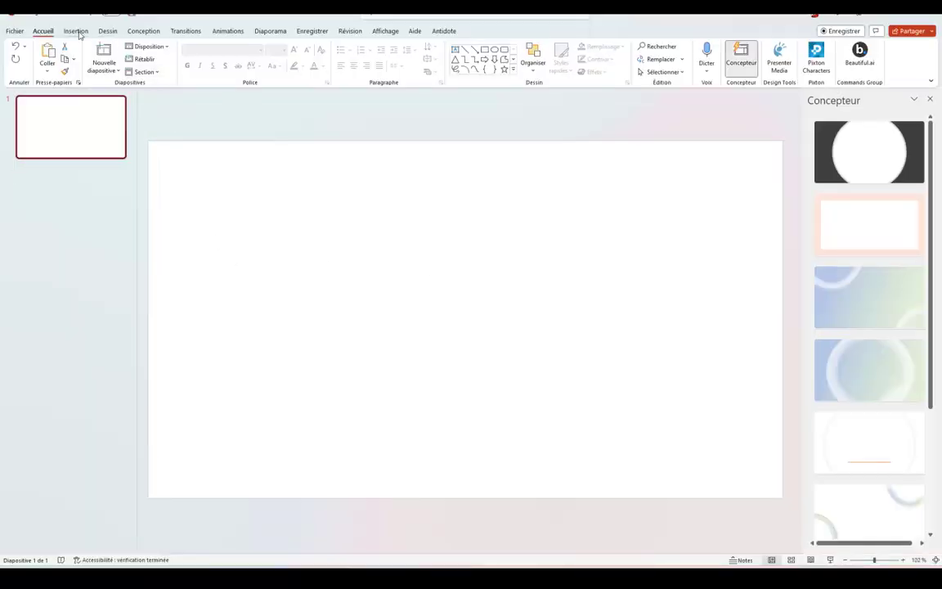
# Insert Unknown_2023_04_12_08_AdobeExpress.mp4 from this device onto slide 1
pyautogui.click(77, 32)
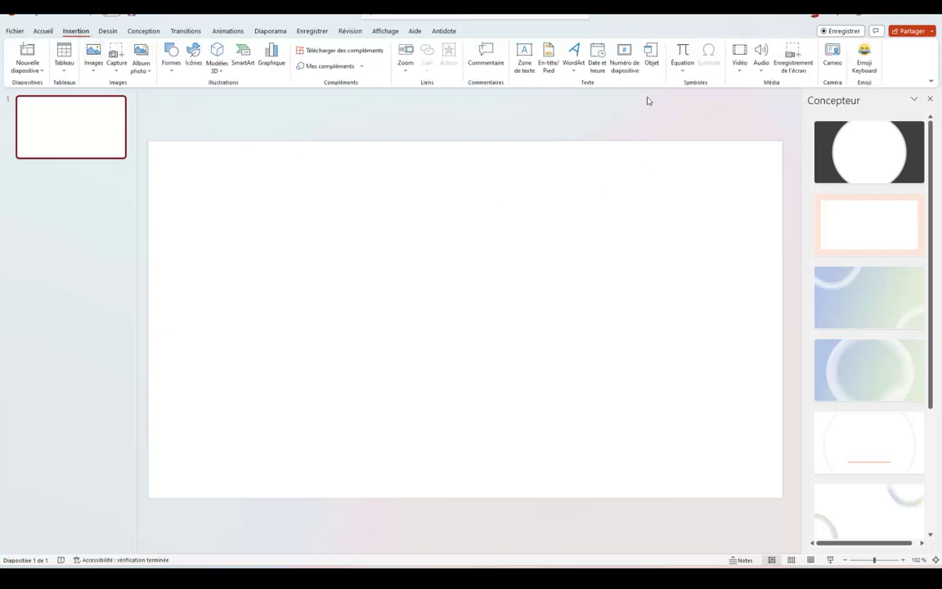
pyautogui.click(740, 64)
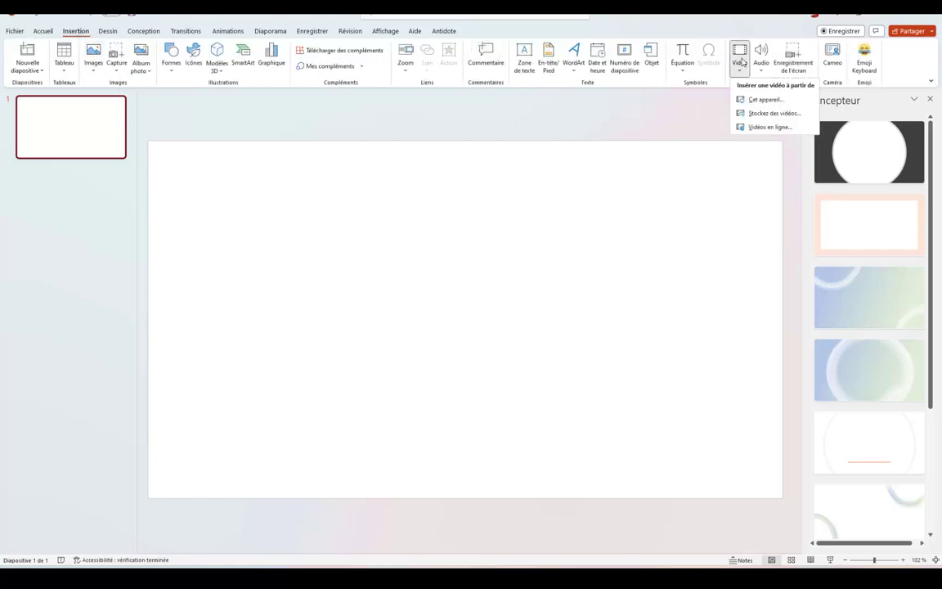
pyautogui.click(775, 100)
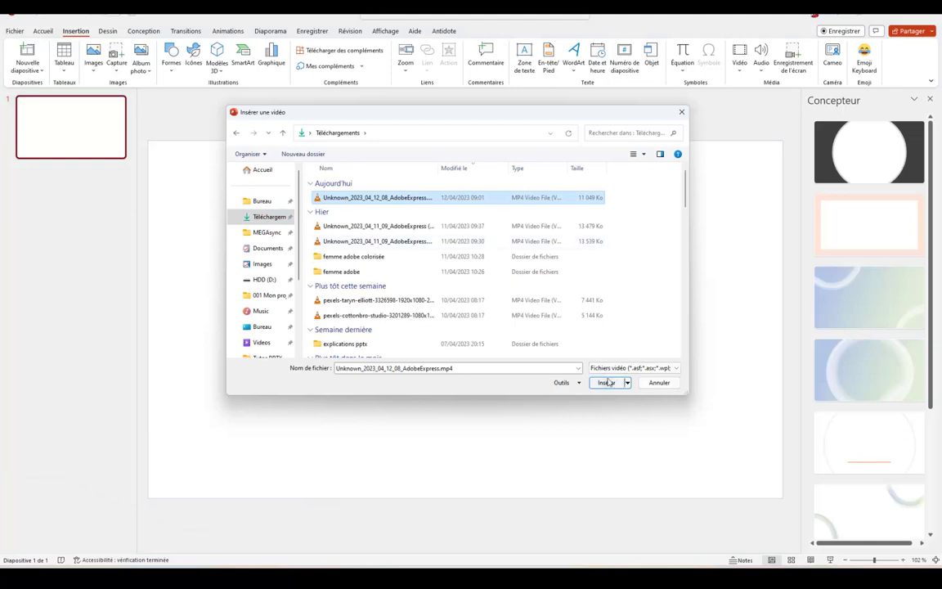
pyautogui.click(606, 383)
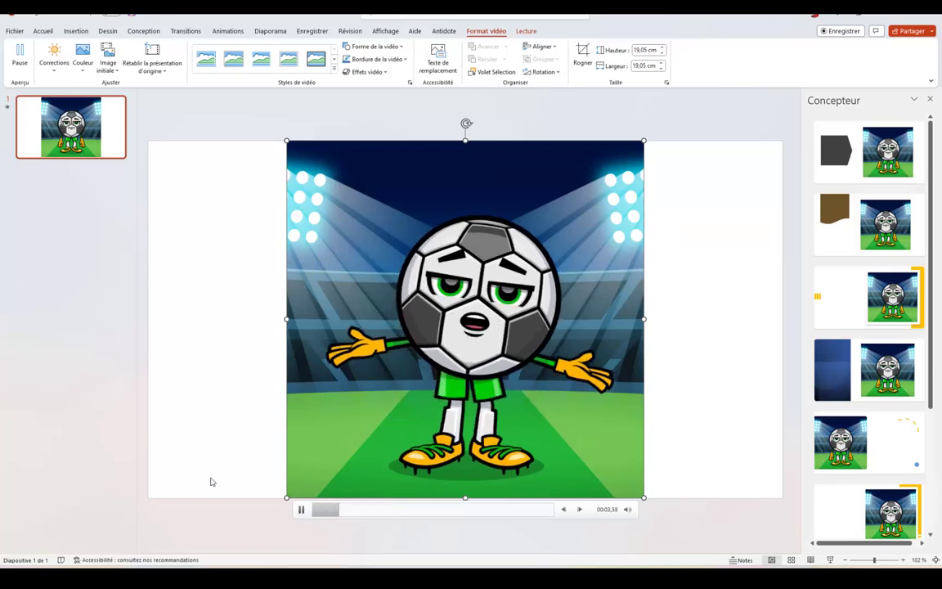
# Pause the video and apply the black Designer layout with white circles from the extra design ideas
pyautogui.click(300, 511)
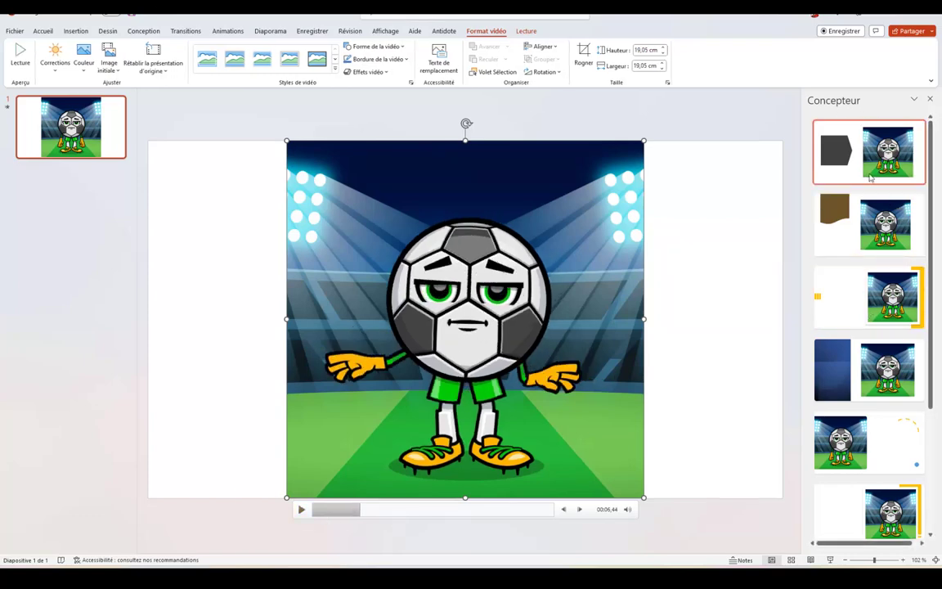
pyautogui.scroll(-3, 872, 207)
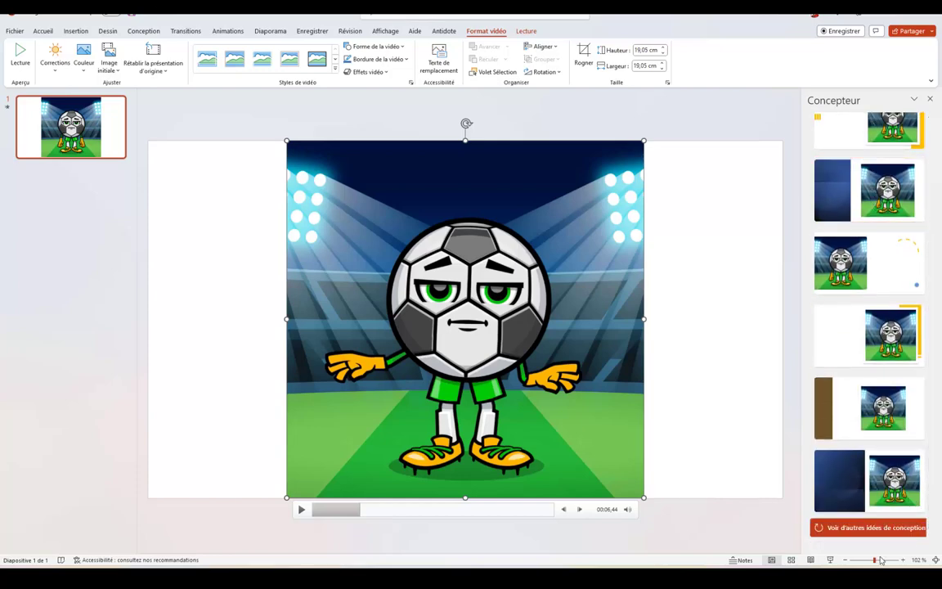
pyautogui.click(877, 528)
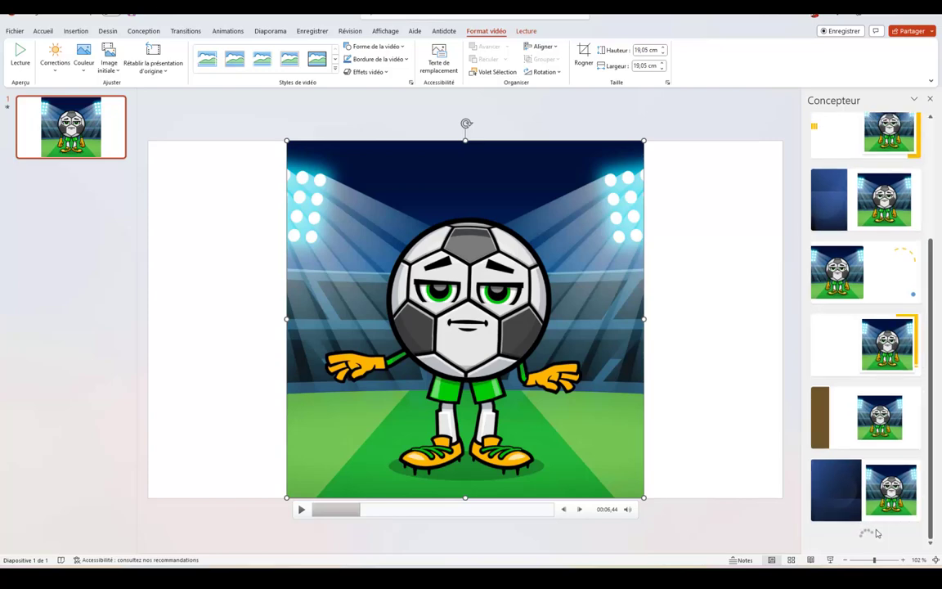
pyautogui.scroll(-3, 875, 460)
pyautogui.scroll(-2, 876, 460)
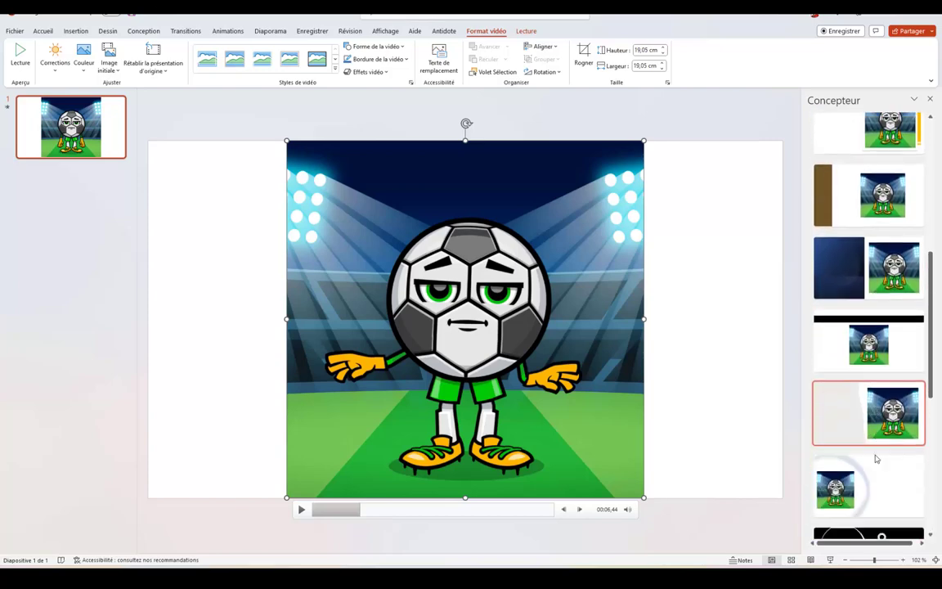
pyautogui.scroll(-1, 876, 459)
pyautogui.scroll(-1, 876, 460)
pyautogui.scroll(-1, 876, 459)
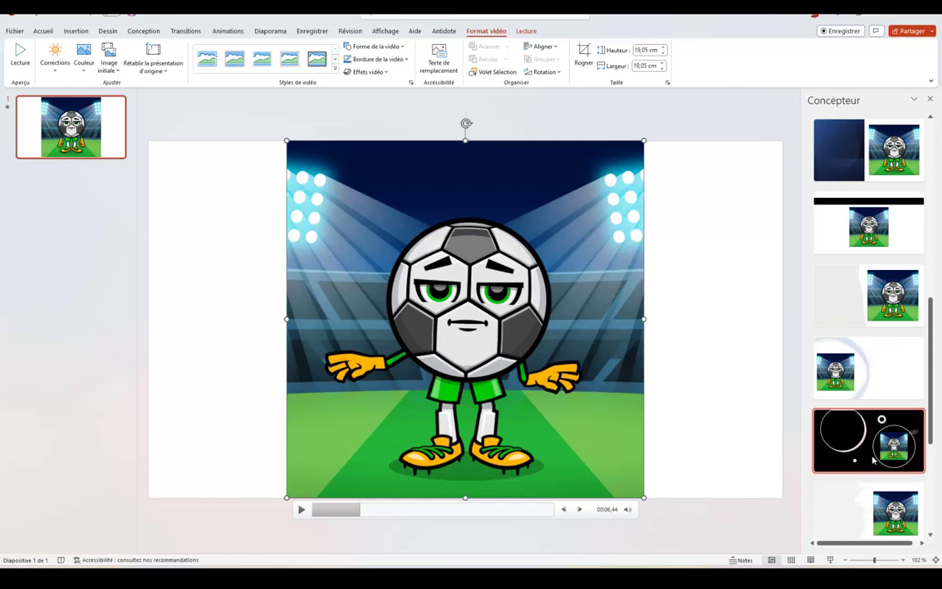
pyautogui.click(872, 460)
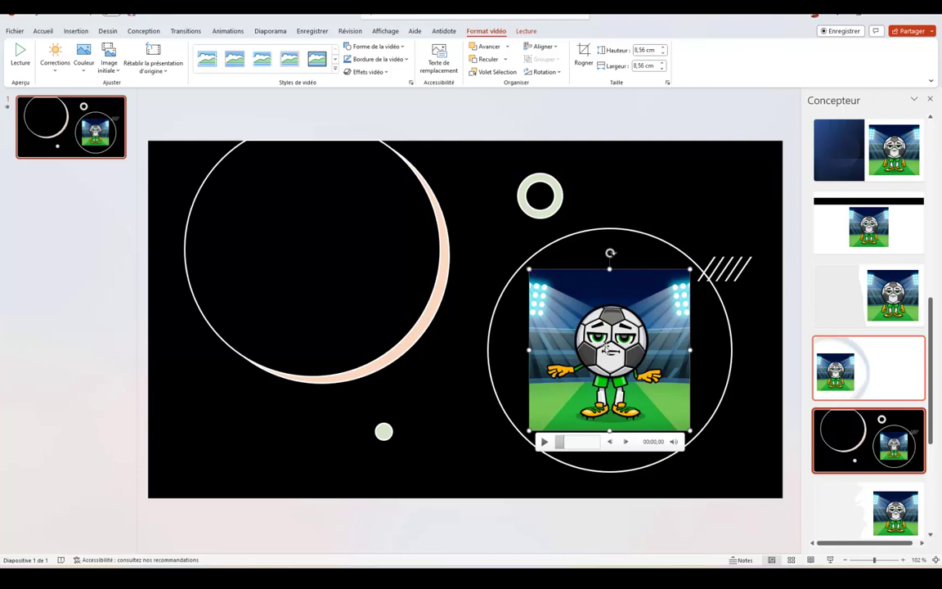
# Give the video a soft-edged oval style and enlarge it to 11.67 cm
pyautogui.click(335, 72)
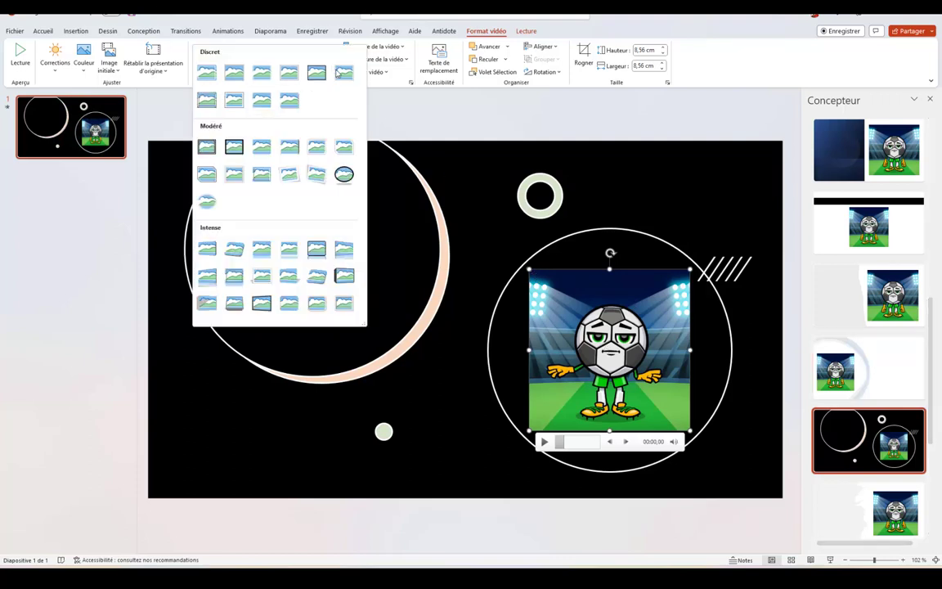
pyautogui.click(206, 202)
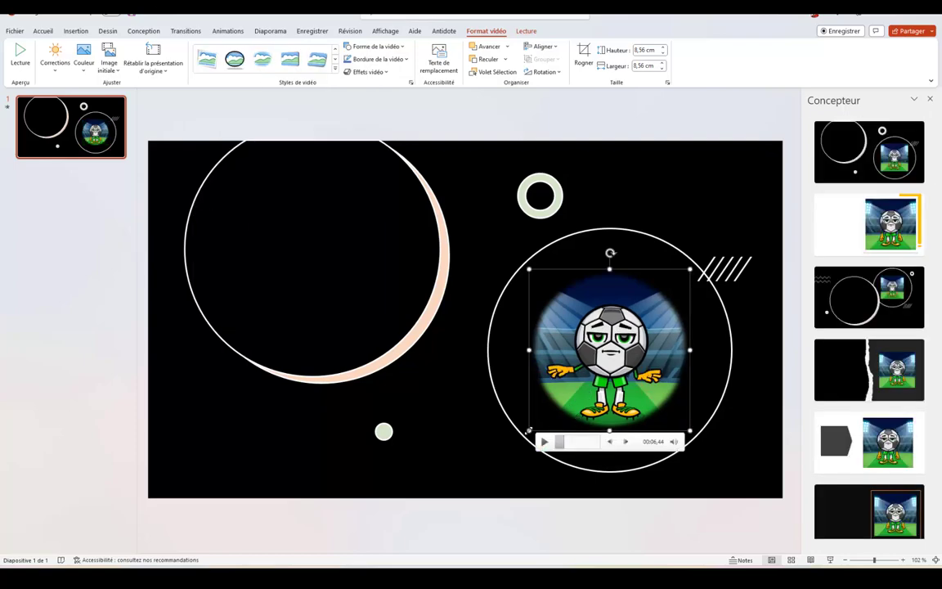
pyautogui.moveTo(529, 430); pyautogui.dragTo(501, 459)
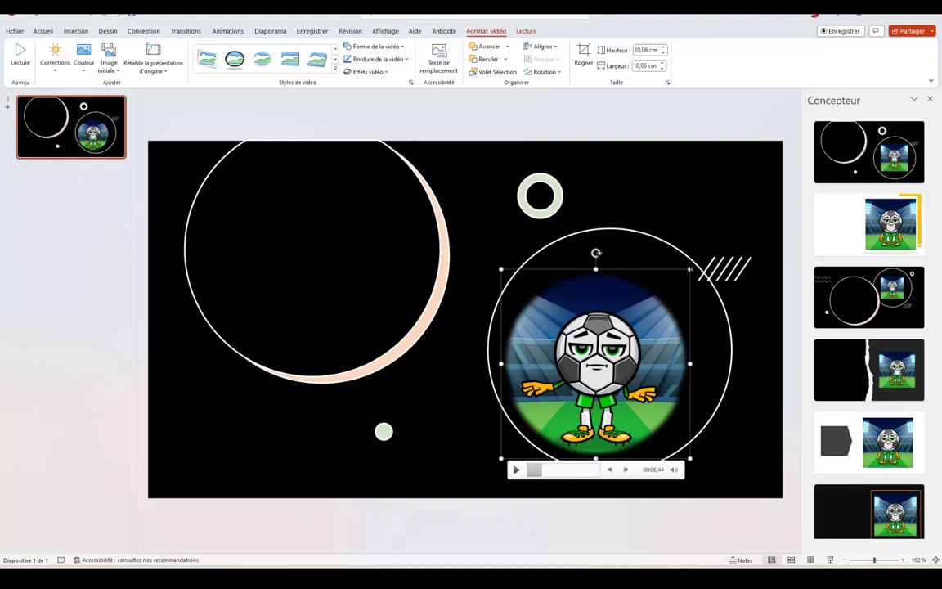
pyautogui.press('Escape')
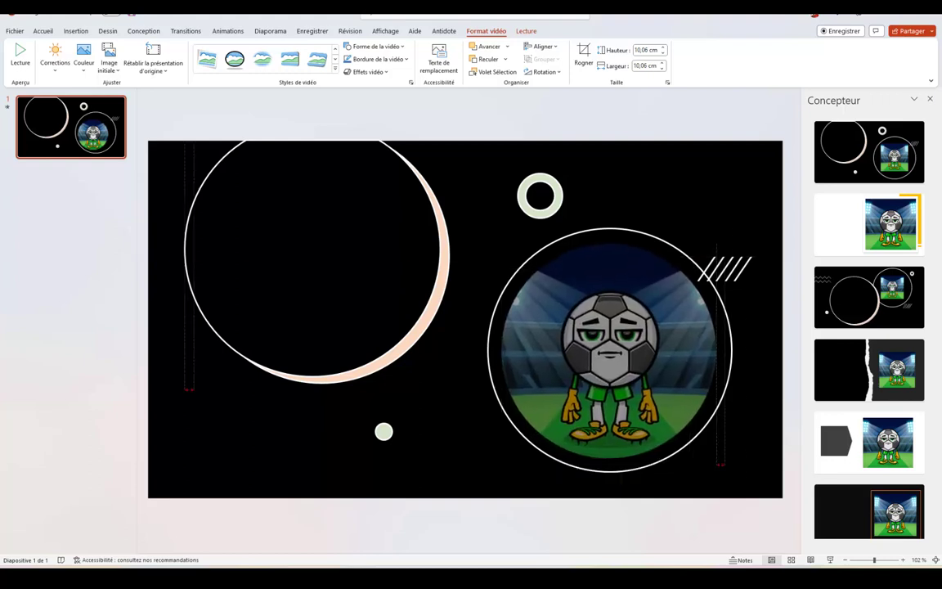
# Preview the video's playback, then deselect it and close the Designer suggestions
pyautogui.click(695, 242)
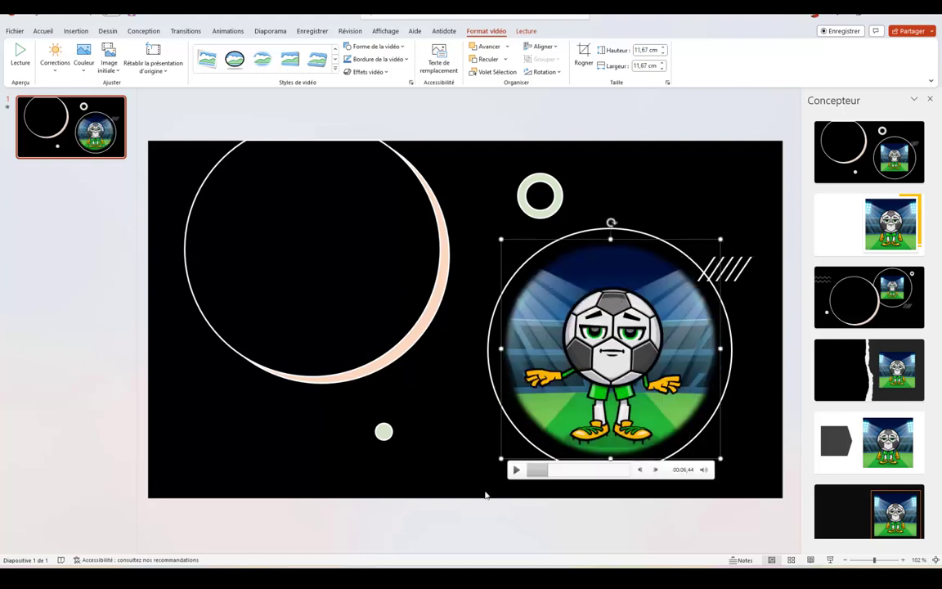
pyautogui.hotkey('alt', 'p')
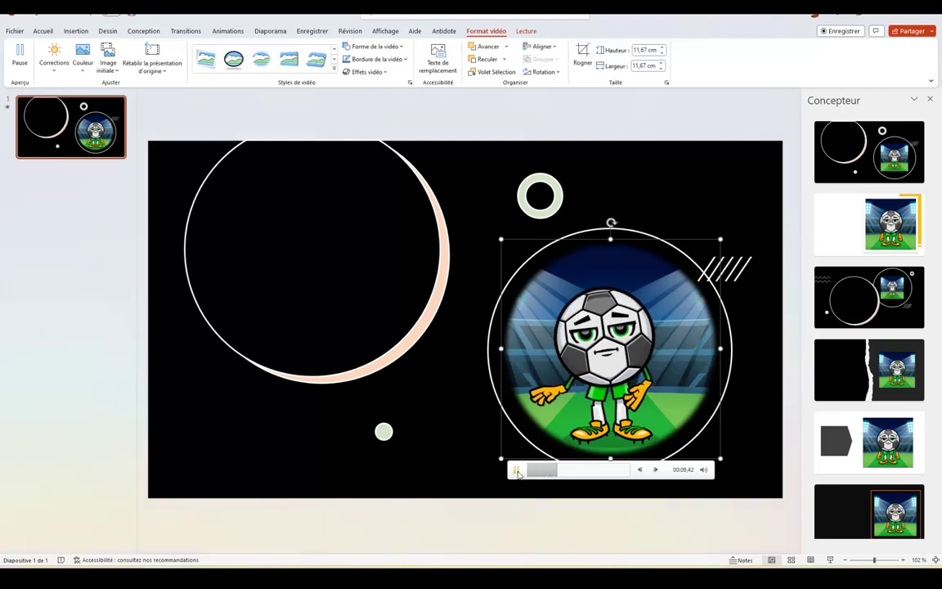
pyautogui.click(517, 472)
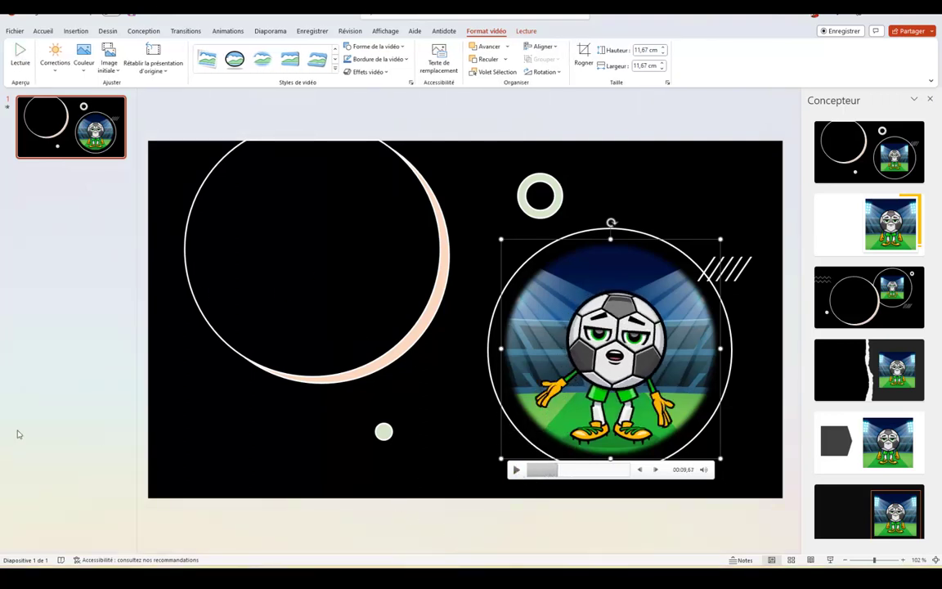
pyautogui.click(4, 401)
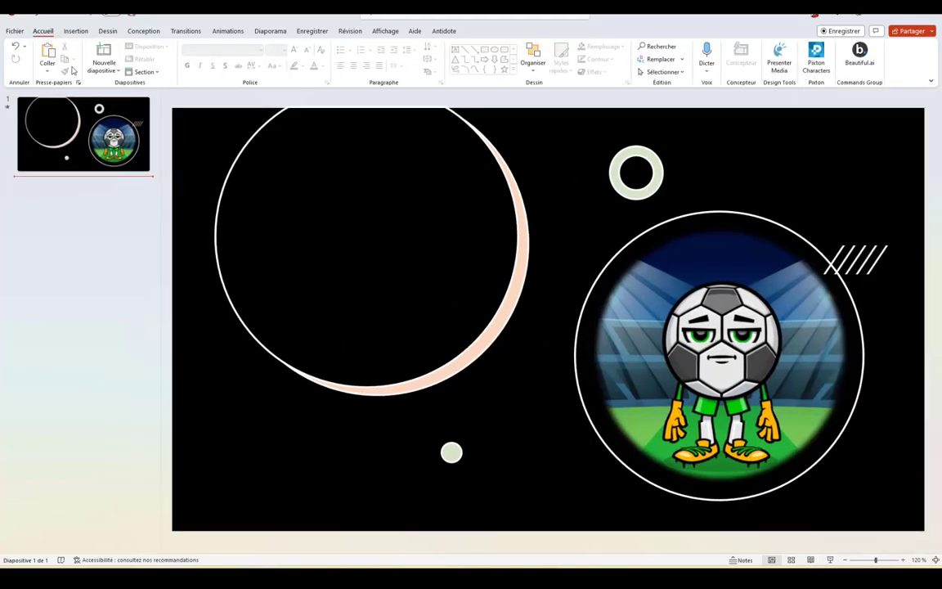
# Add a blank slide 2 and insert Shoved Reaction With Spin.fbx from Downloads as a 3D model
pyautogui.scroll(-1, 103, 74)
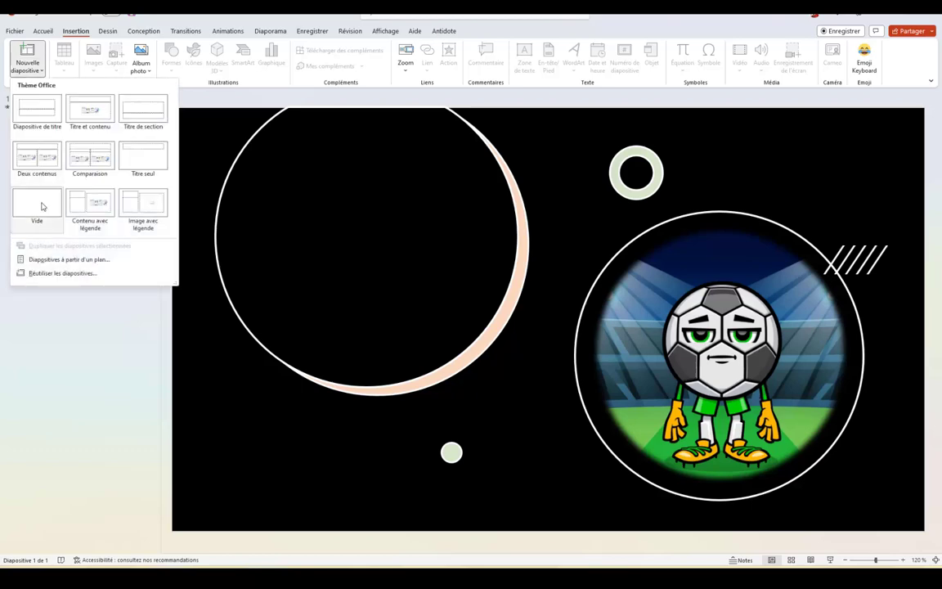
pyautogui.click(37, 195)
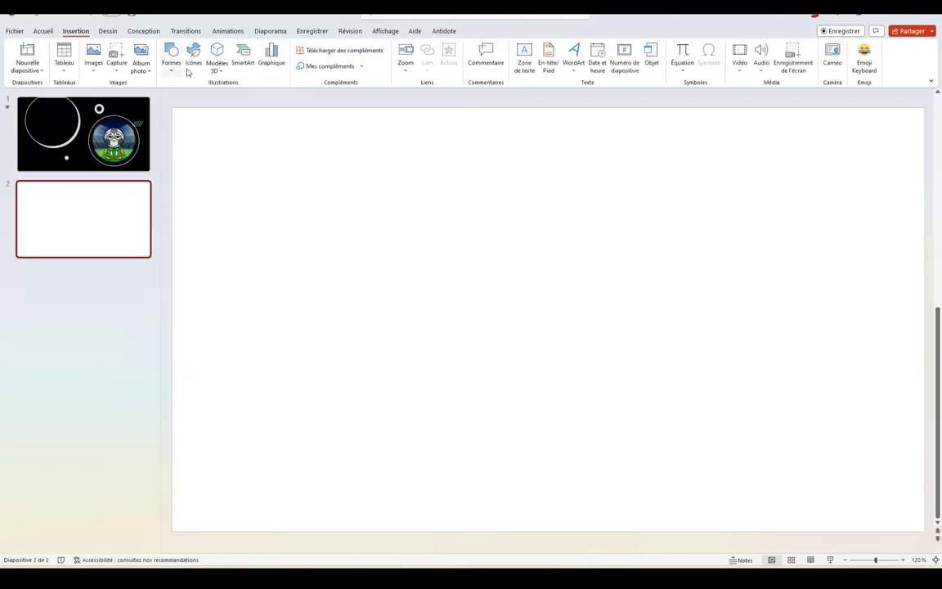
pyautogui.click(218, 69)
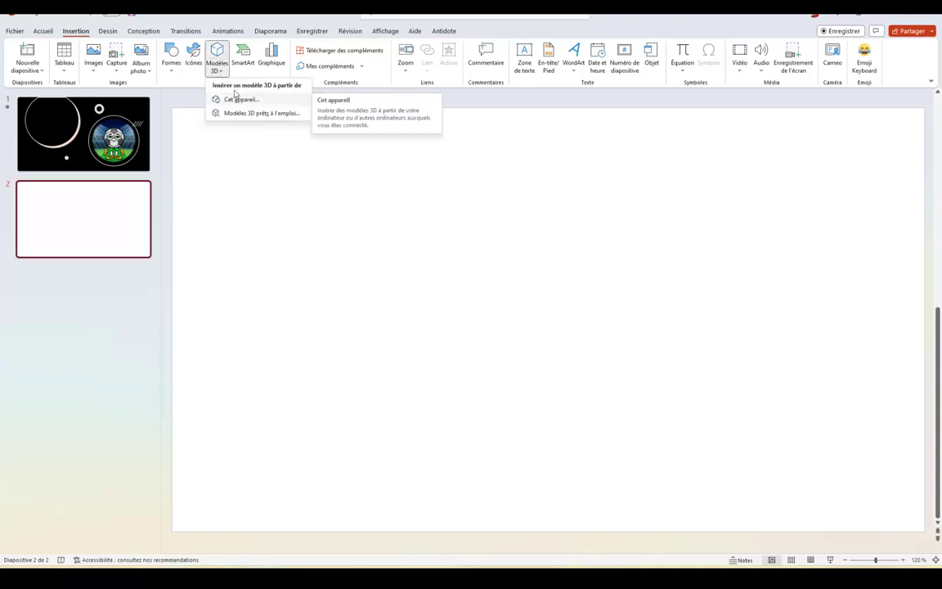
pyautogui.click(230, 101)
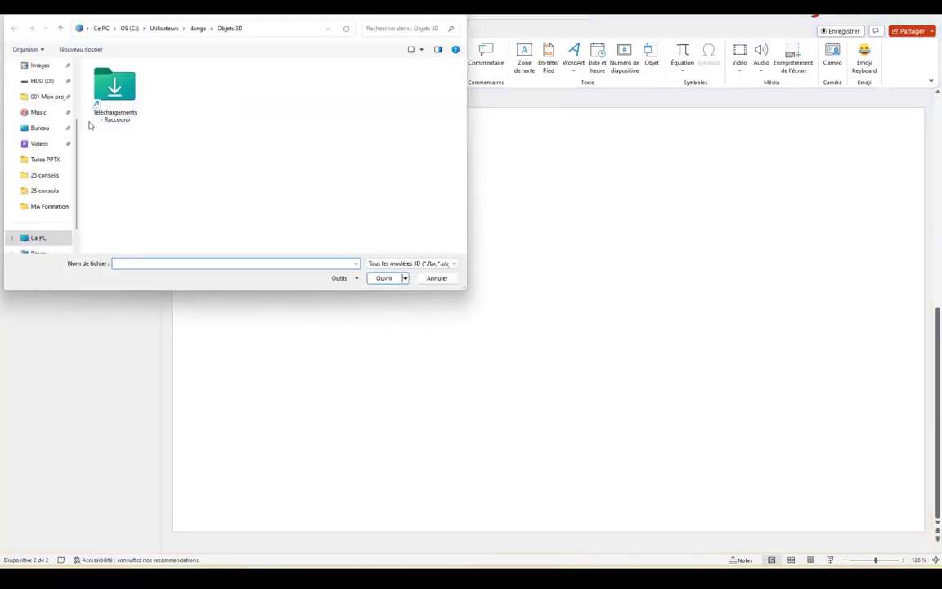
pyautogui.click(116, 88)
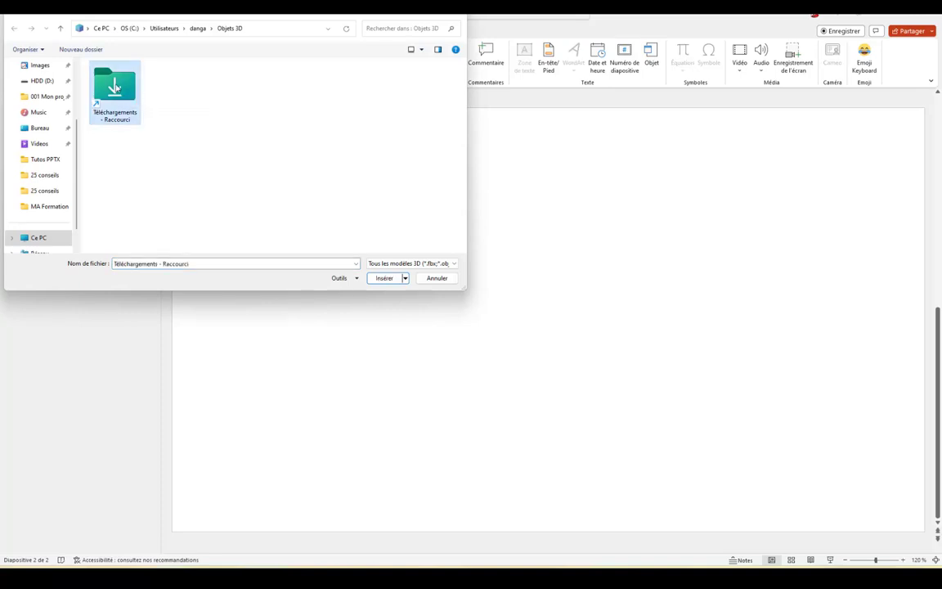
pyautogui.doubleClick(116, 88)
pyautogui.click(127, 96)
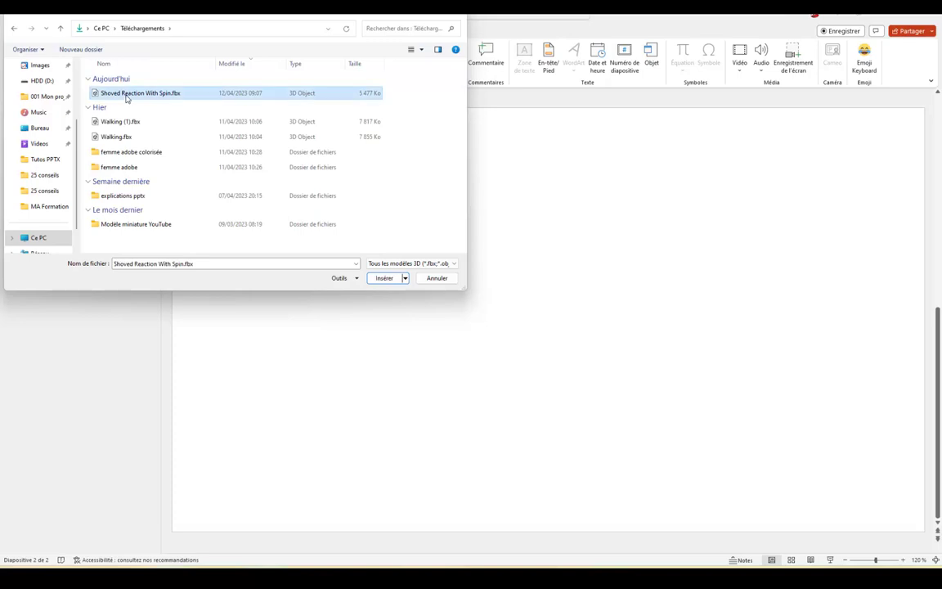
pyautogui.click(379, 279)
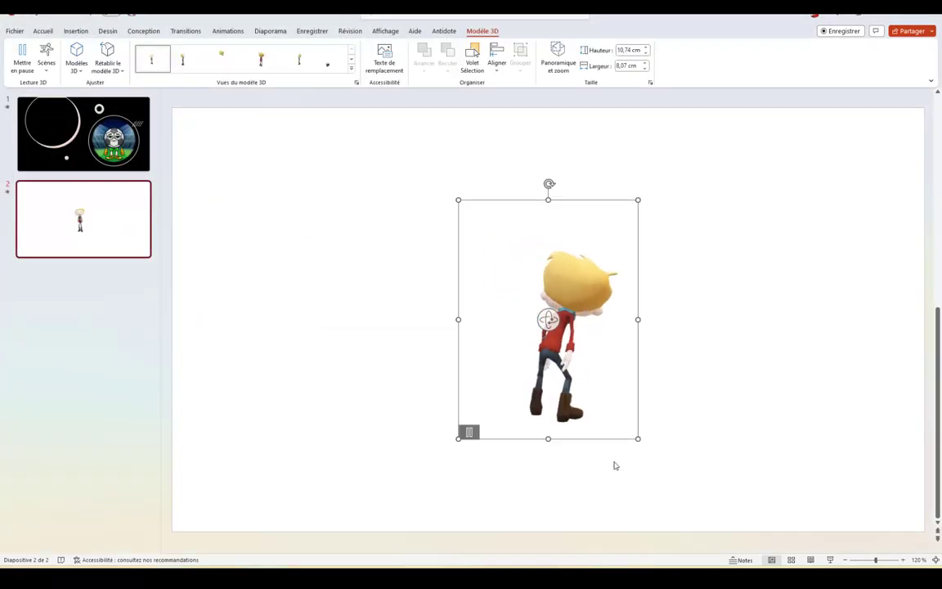
# Enlarge Ty's 3D model to 18.05 × 12.06 cm and try a side view preset
pyautogui.moveTo(458, 438); pyautogui.dragTo(331, 486)
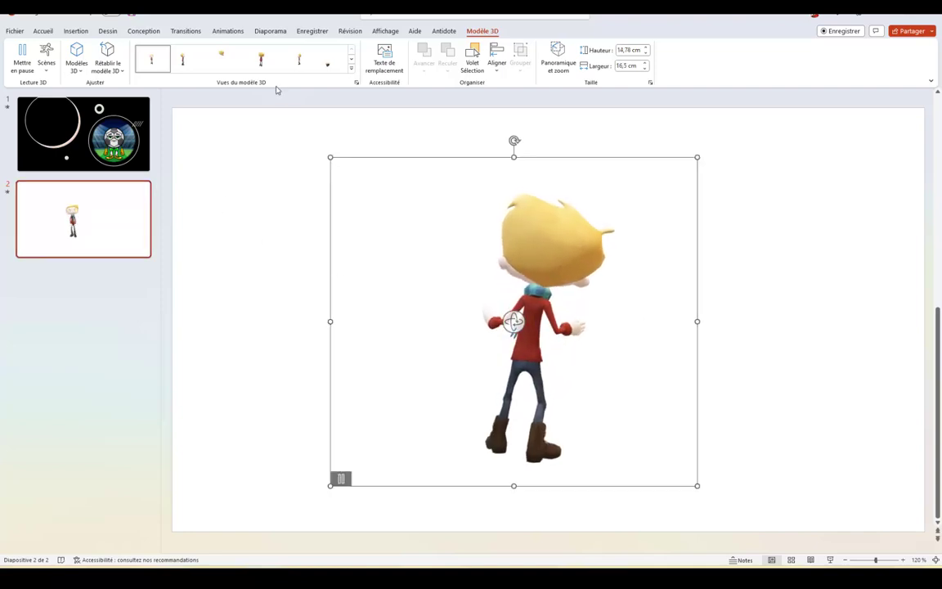
pyautogui.click(351, 69)
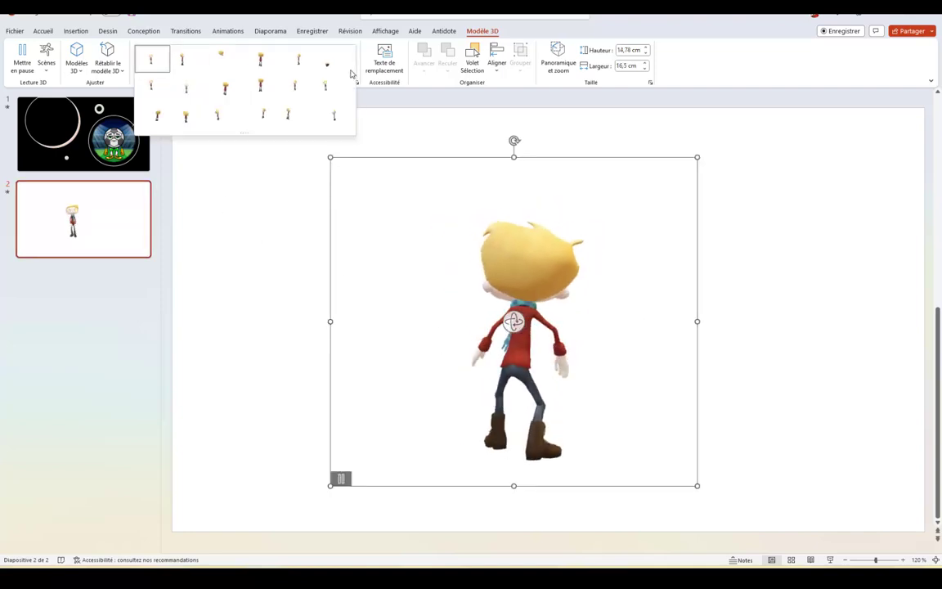
pyautogui.click(183, 59)
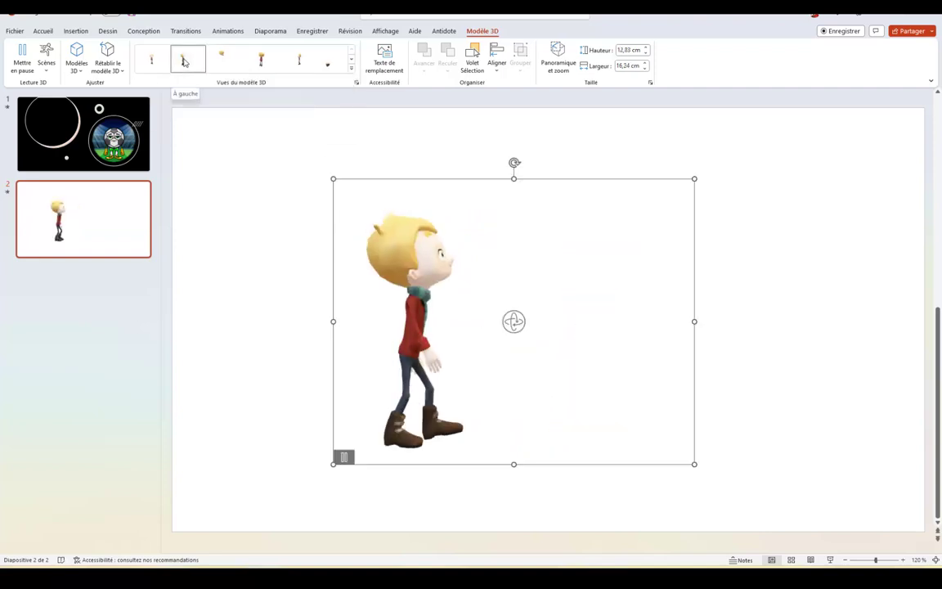
# Cycle through the top, front, other-side and overhead preset views, then apply a front view
pyautogui.click(226, 59)
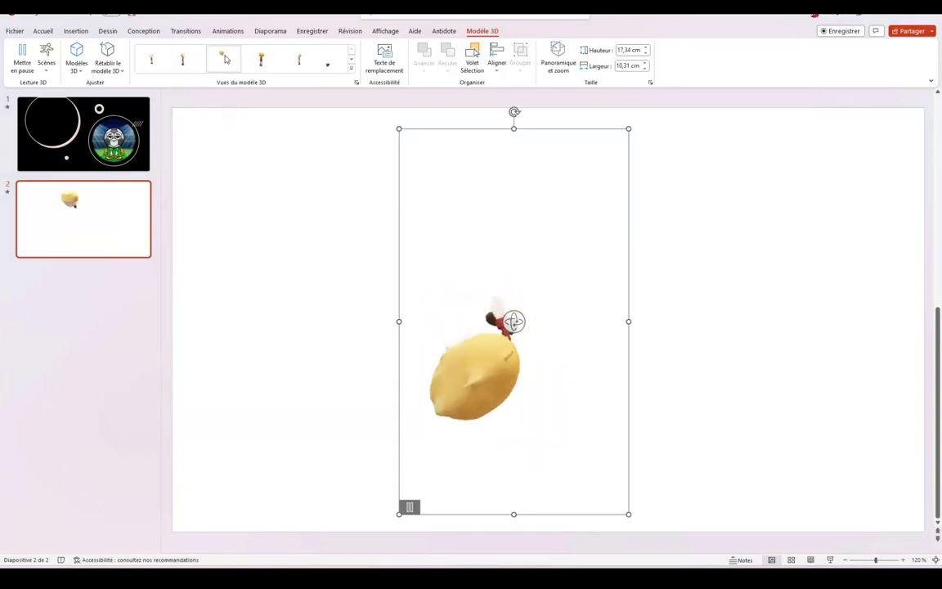
pyautogui.click(258, 59)
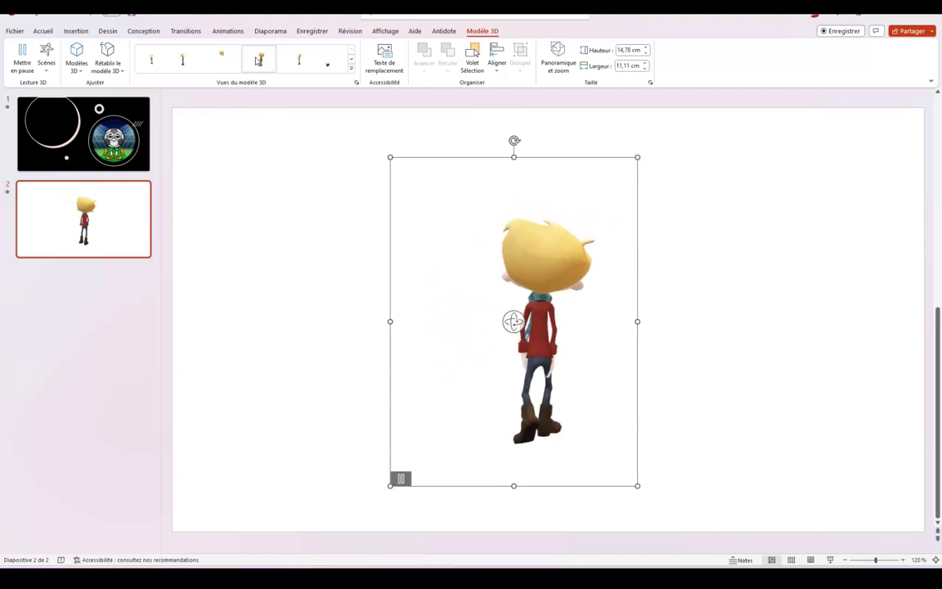
pyautogui.click(301, 58)
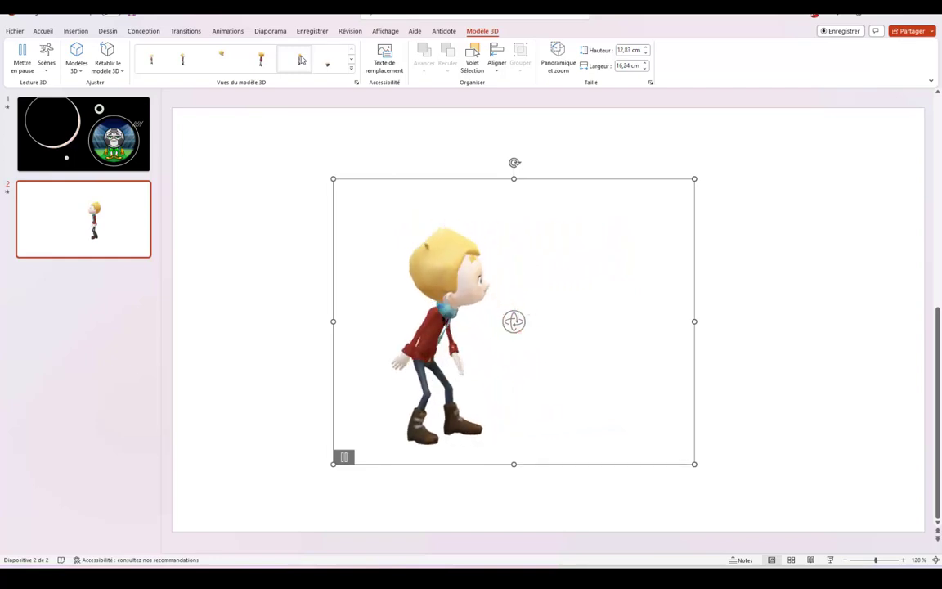
pyautogui.click(328, 65)
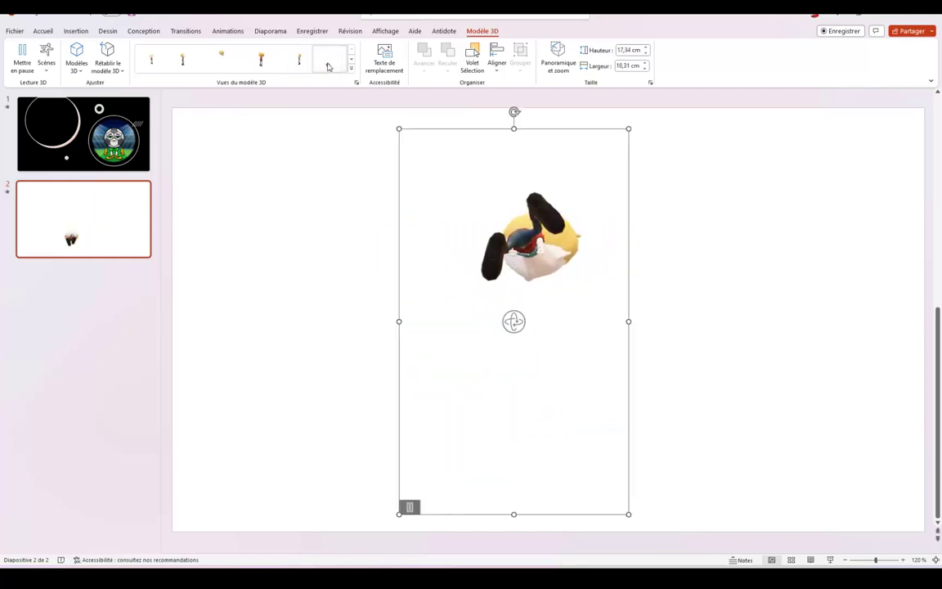
pyautogui.click(350, 69)
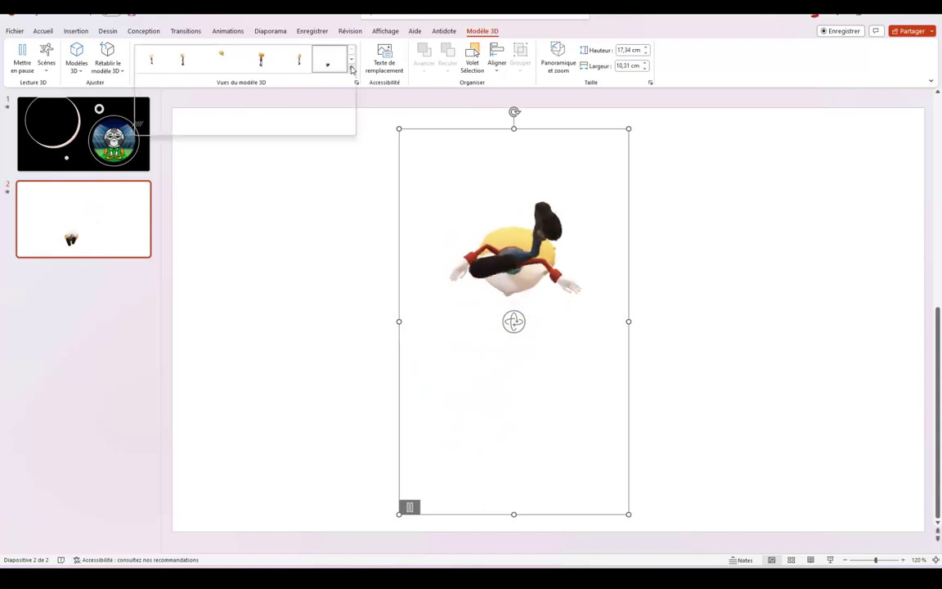
pyautogui.click(153, 87)
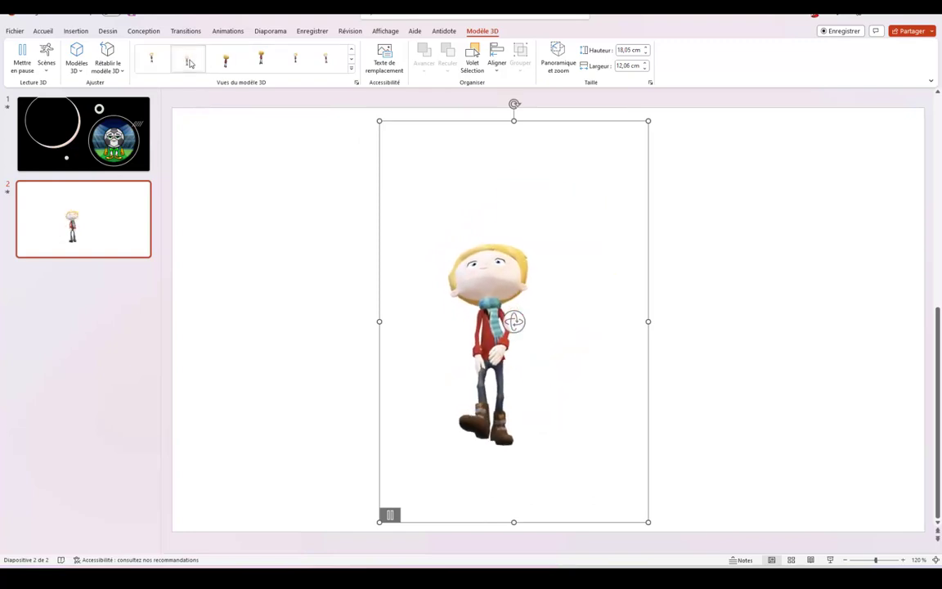
# Try the back, third and fifth preset views, keeping the front-facing view of Ty
pyautogui.click(189, 63)
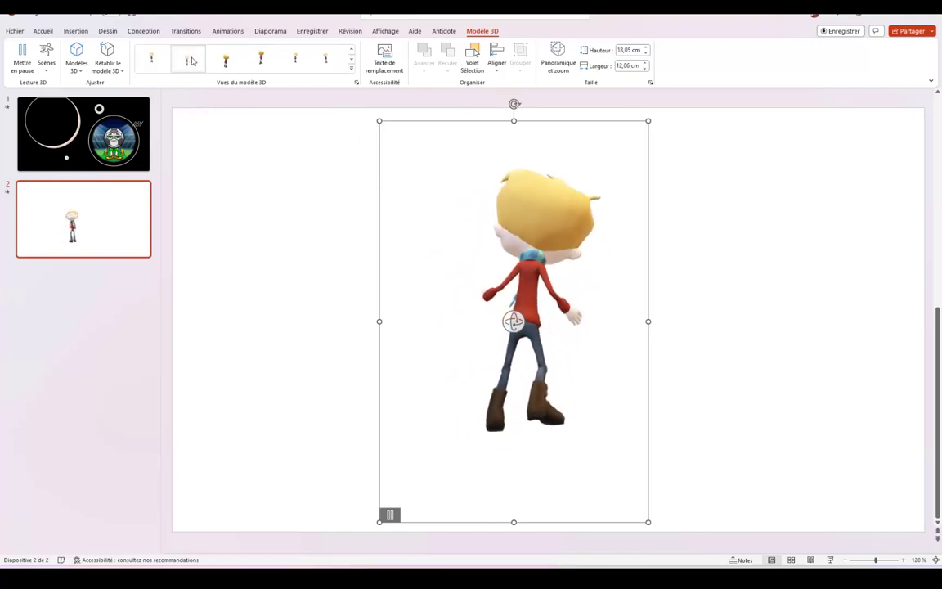
pyautogui.click(226, 69)
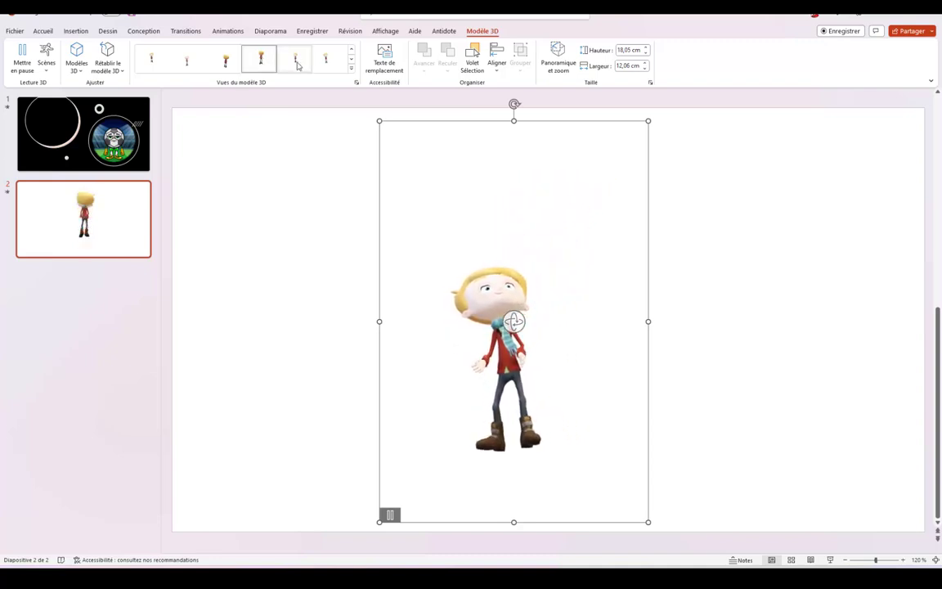
pyautogui.click(295, 66)
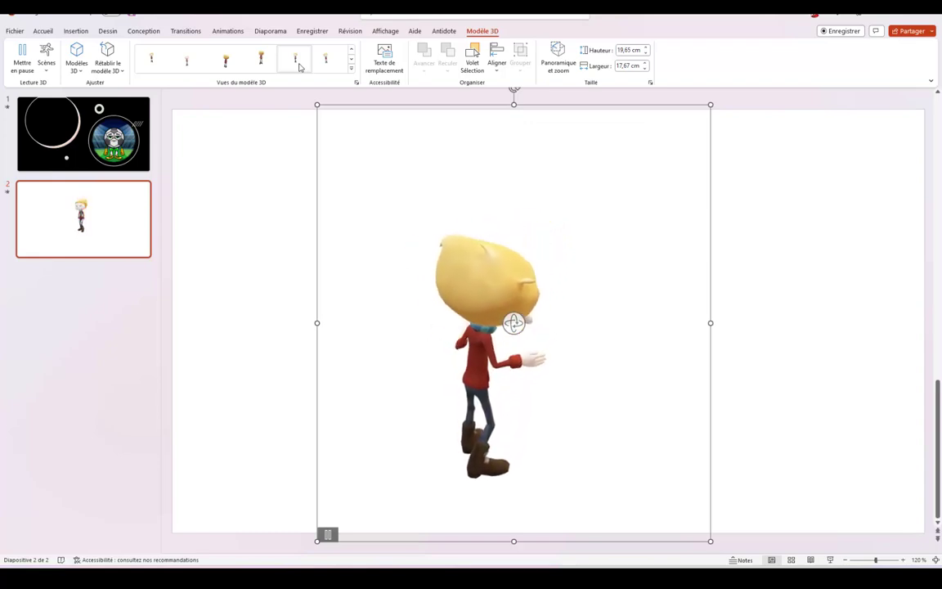
pyautogui.click(331, 63)
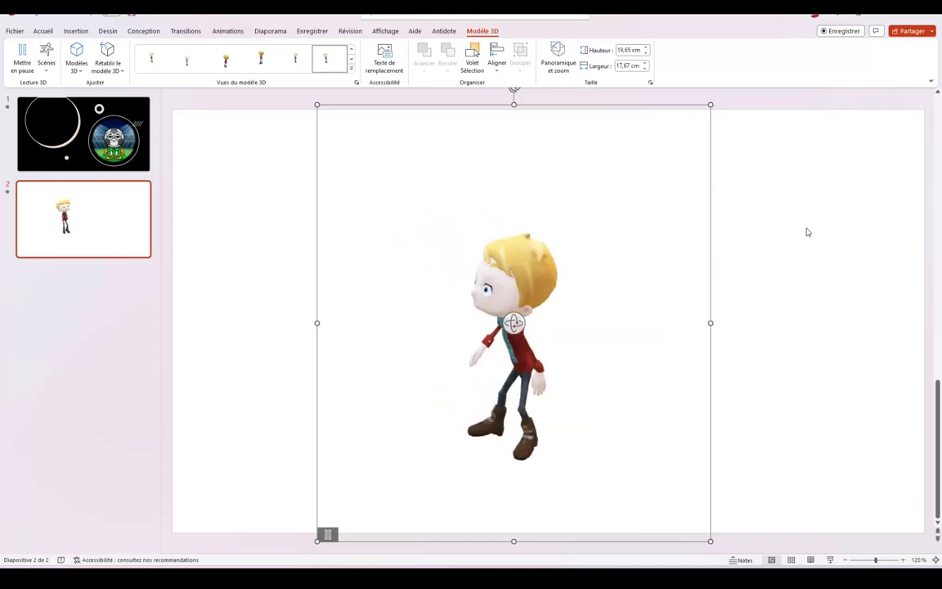
pyautogui.hotkey('alt', 'n')
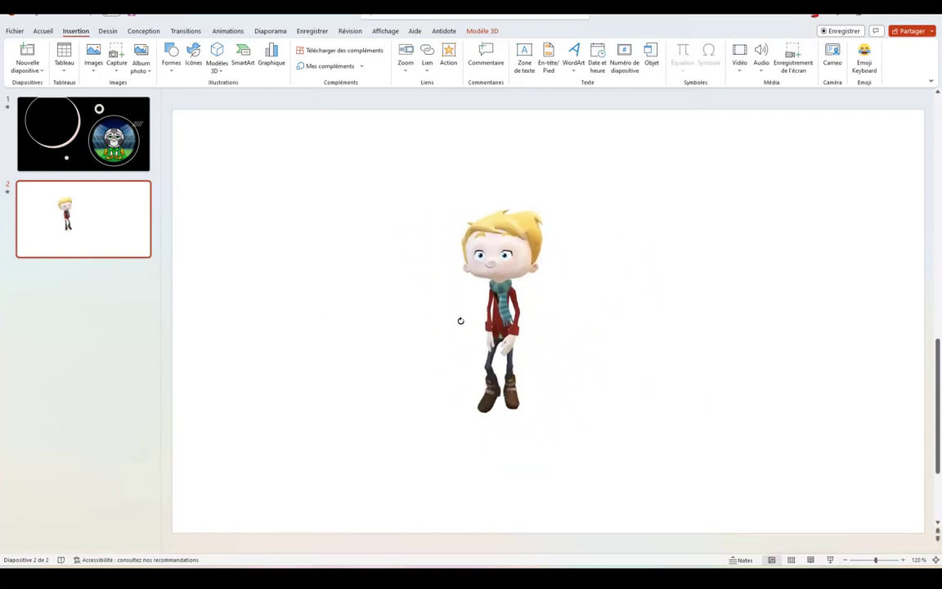
# Spin Ty's 3D model with its rotation handle to a side angle, then deselect it
pyautogui.click(555, 357)
pyautogui.moveTo(515, 327)
pyautogui.mouseDown()
pyautogui.moveTo(367, 247)
pyautogui.moveTo(335, 259)
pyautogui.mouseUp()
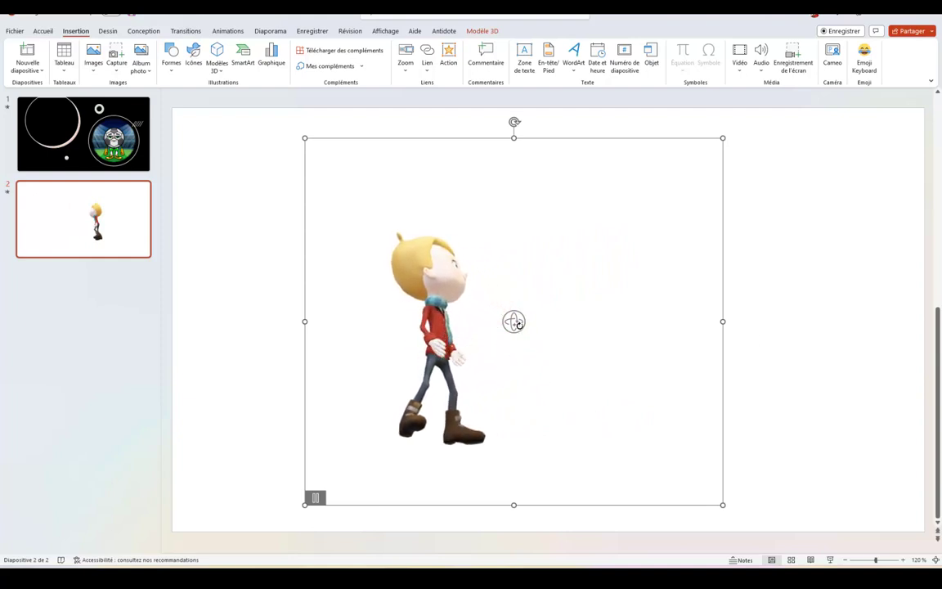
pyautogui.moveTo(513, 321)
pyautogui.mouseDown()
pyautogui.moveTo(490, 272)
pyautogui.moveTo(479, 395)
pyautogui.mouseUp()
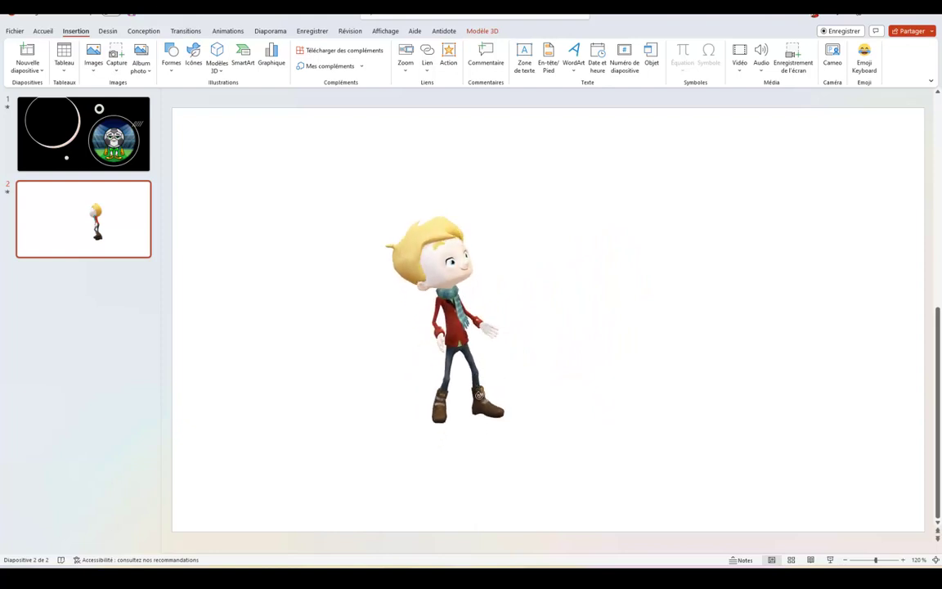
pyautogui.click(816, 272)
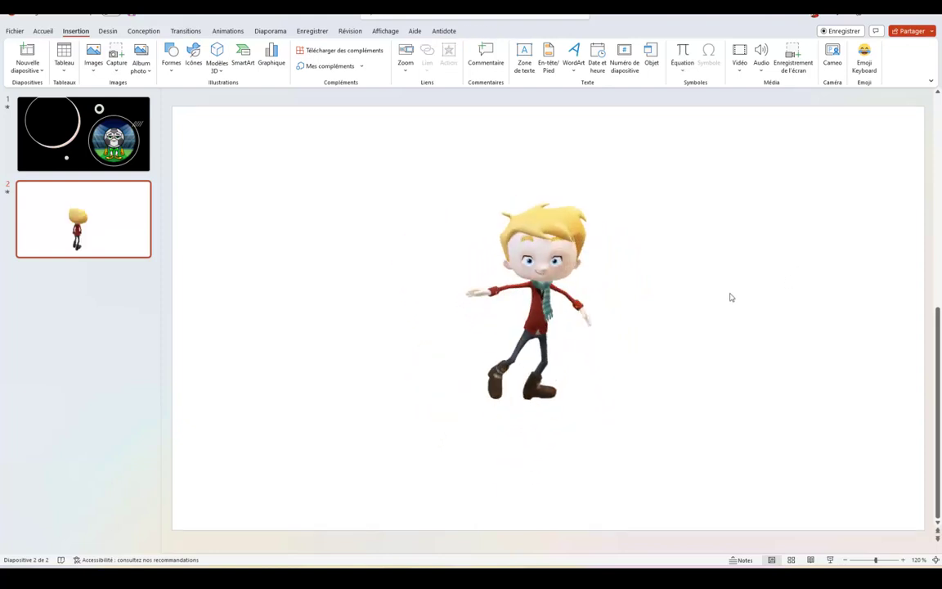